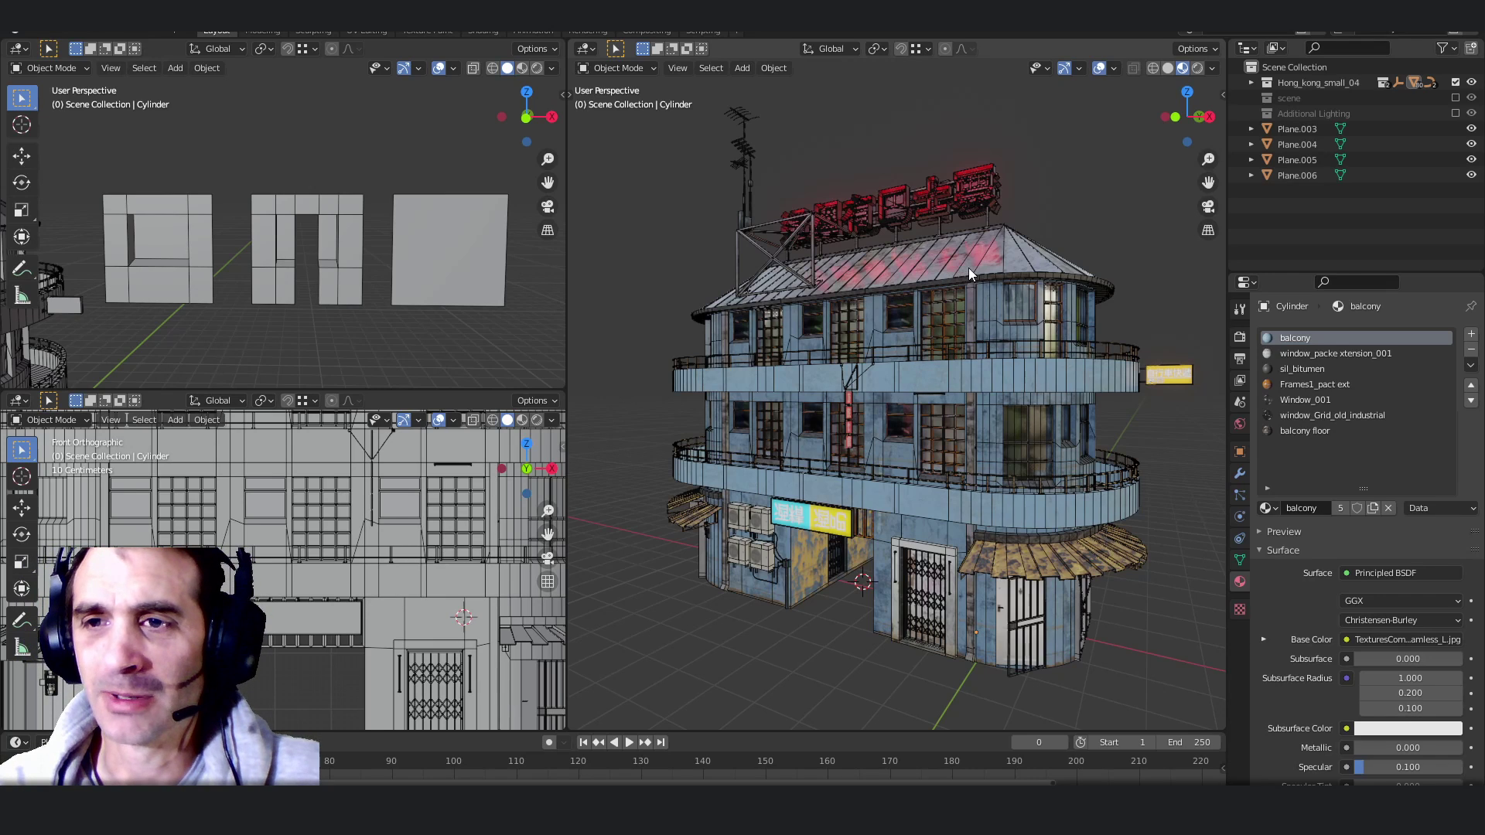
Step: Enable the Face Orientation overlay so outward faces show blue and reversed balcony faces red
left_click(1115, 69)
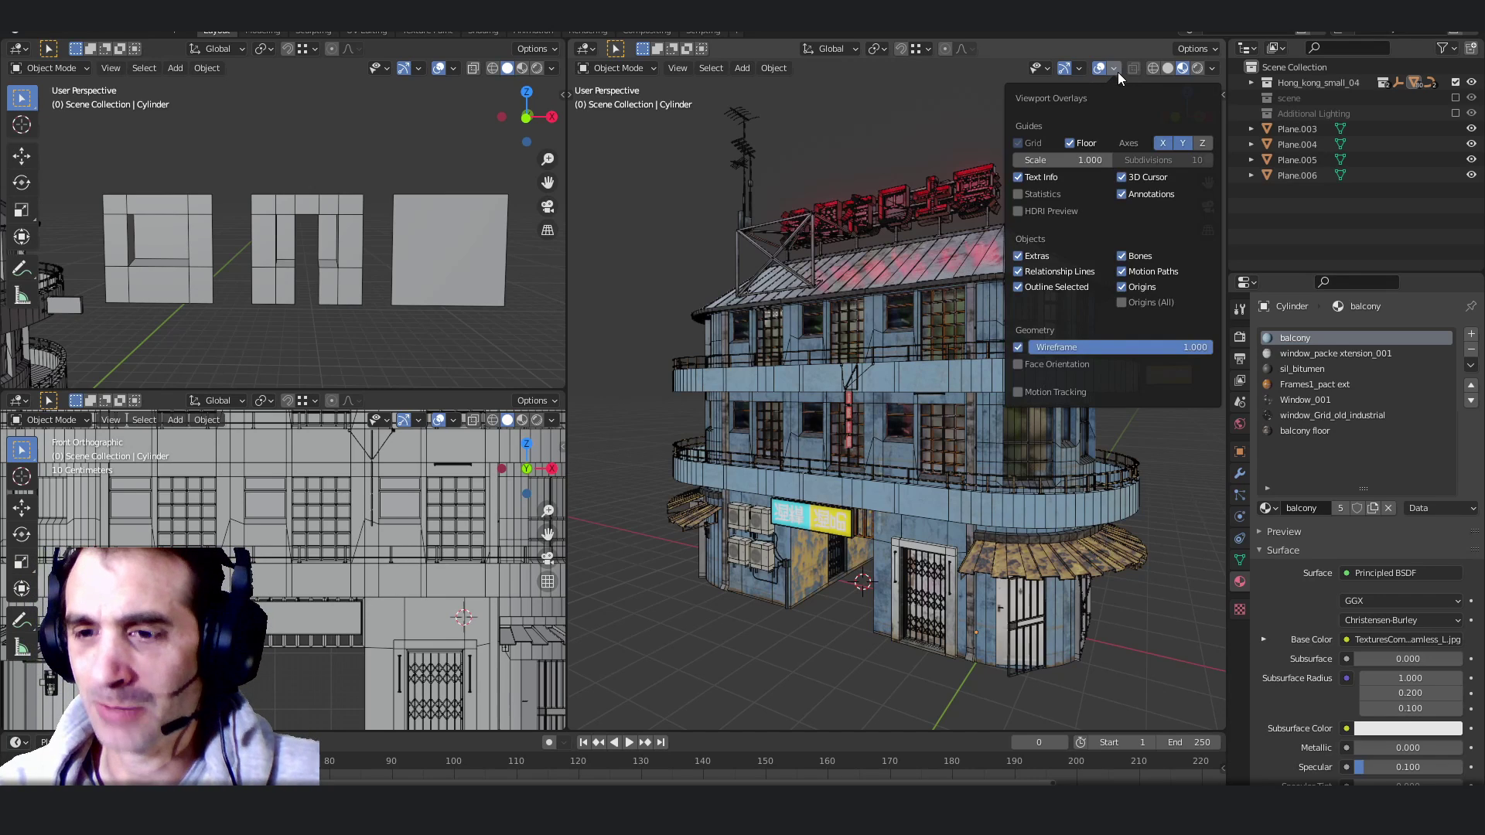
left_click(1018, 365)
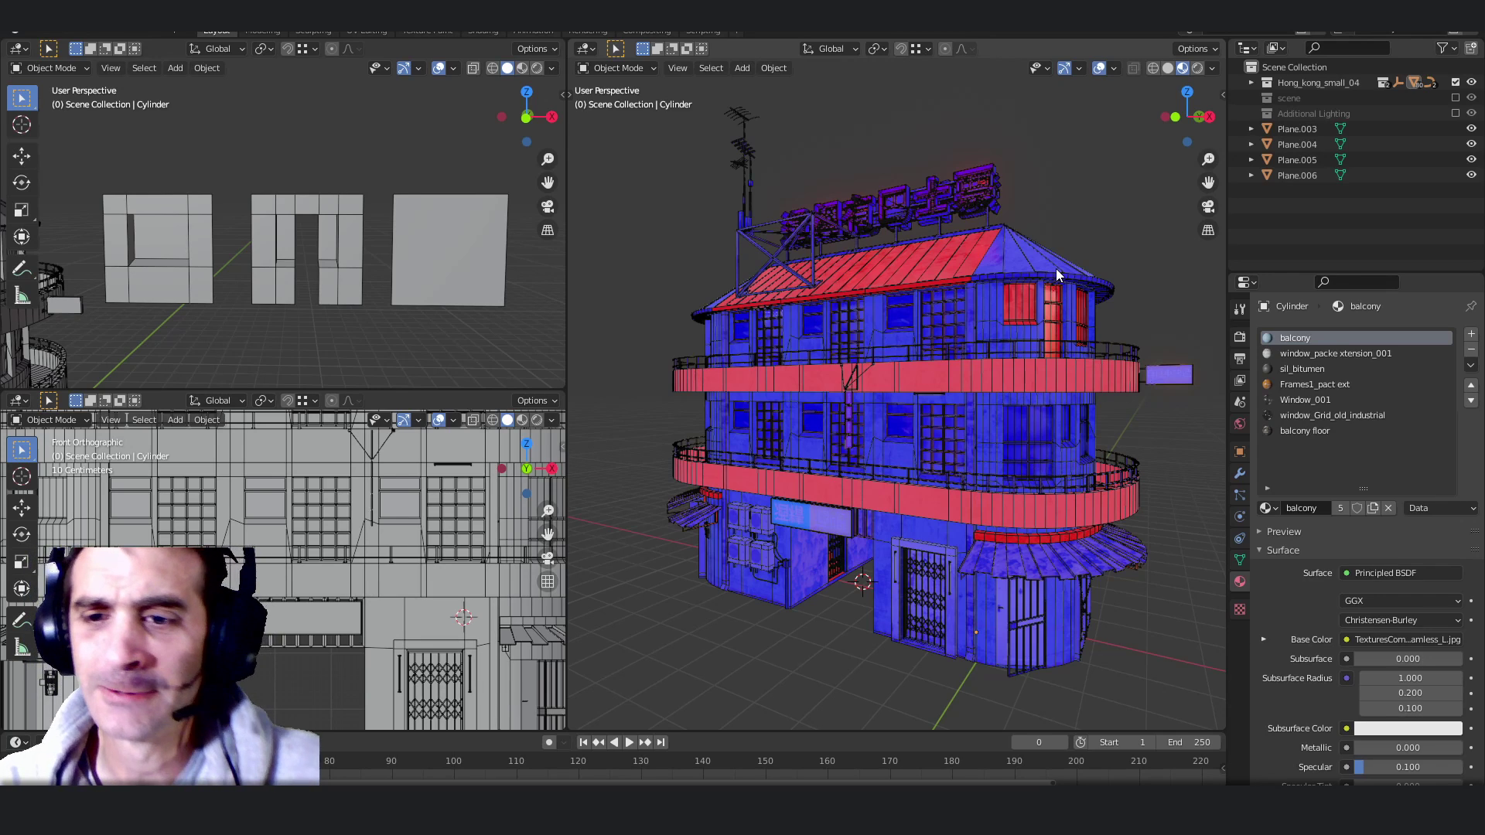
Step: Select the balcony, enter Edit Mode, and recalculate the upper balcony band's normals outward
left_click(967, 373)
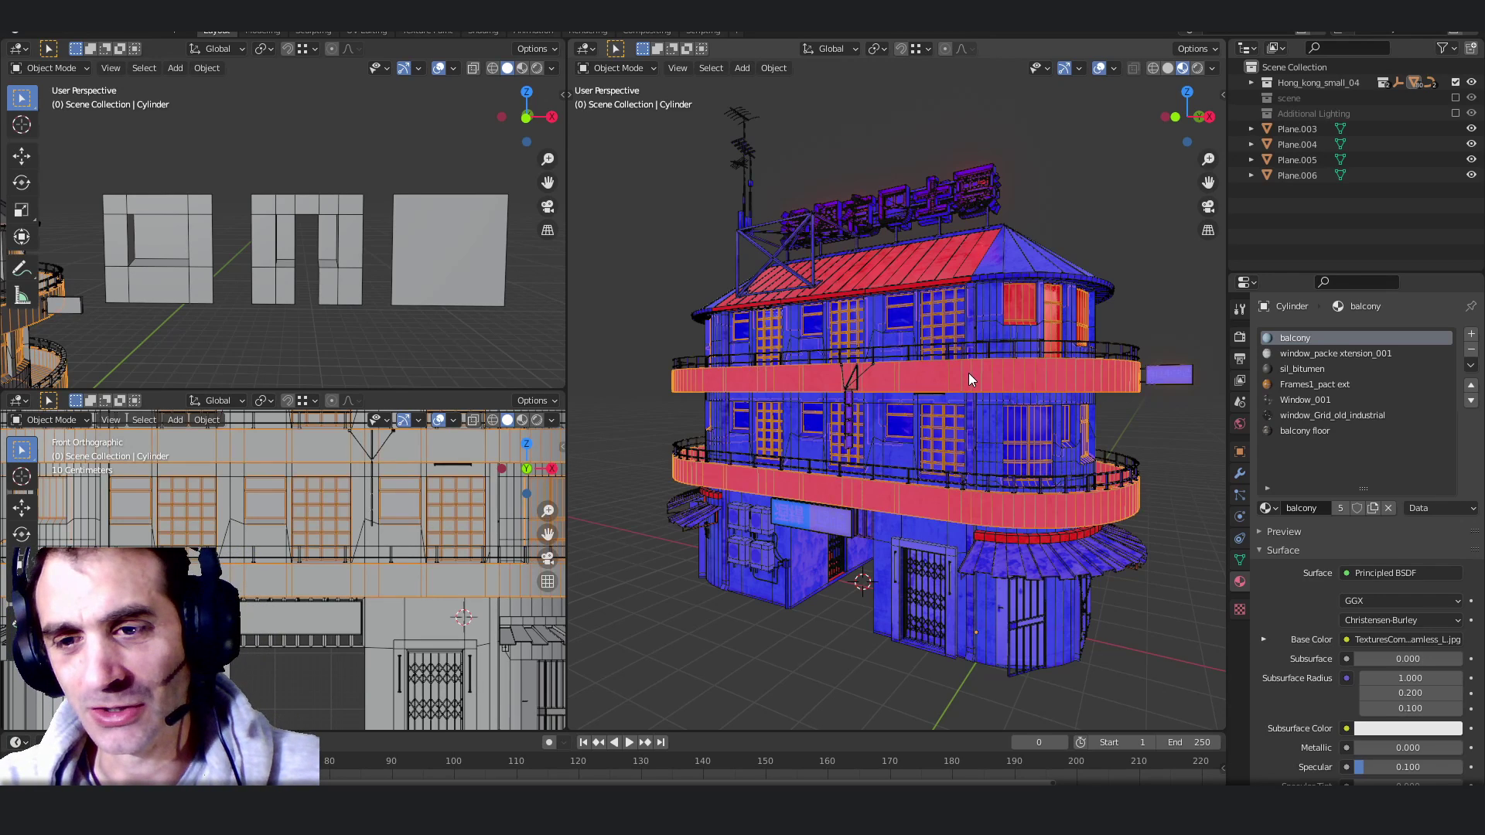
key("Tab")
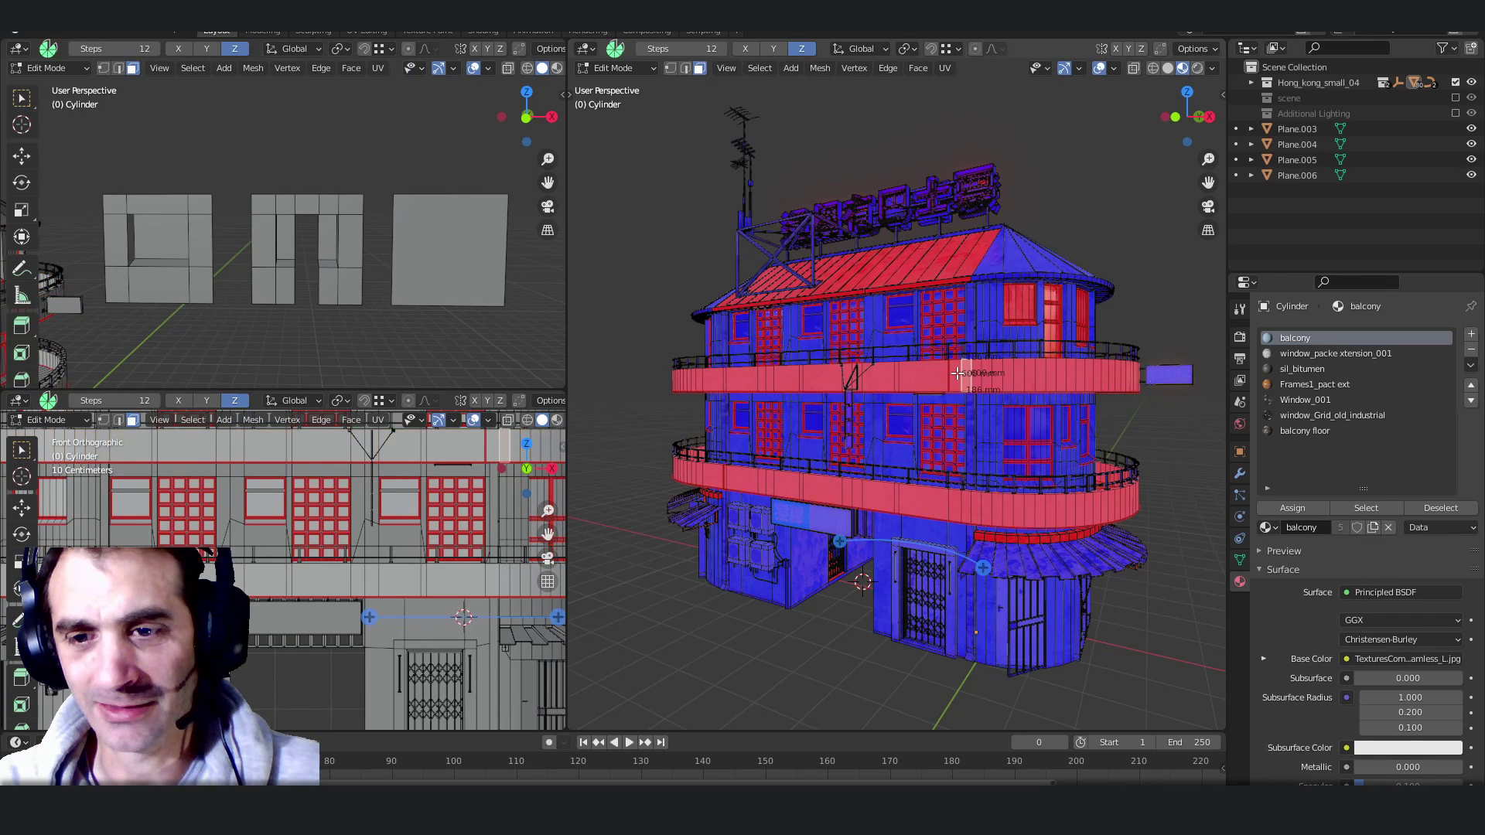
key("l")
key("ctrl+KP_Add")
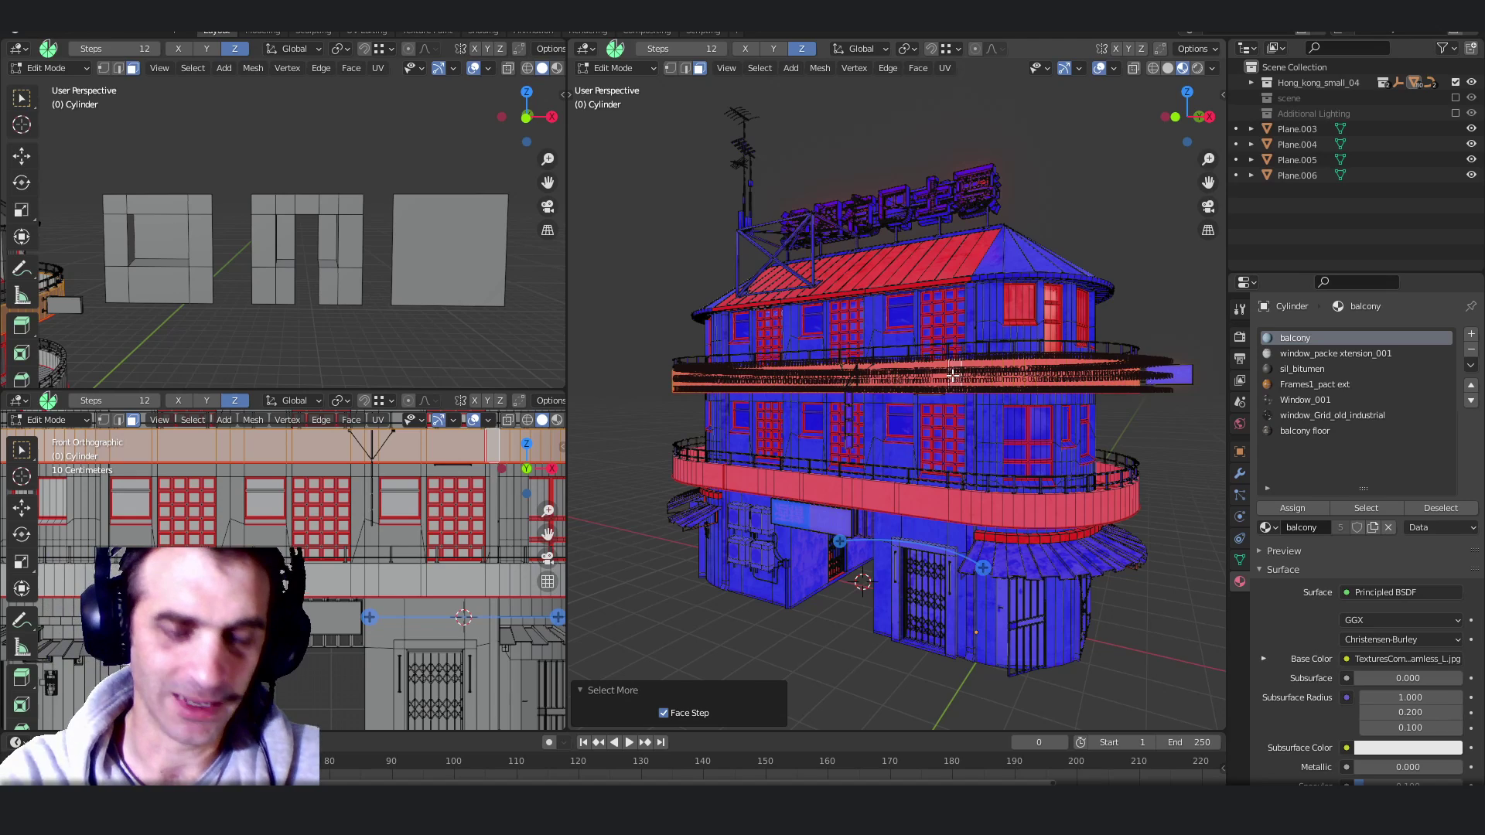
key("shift+n")
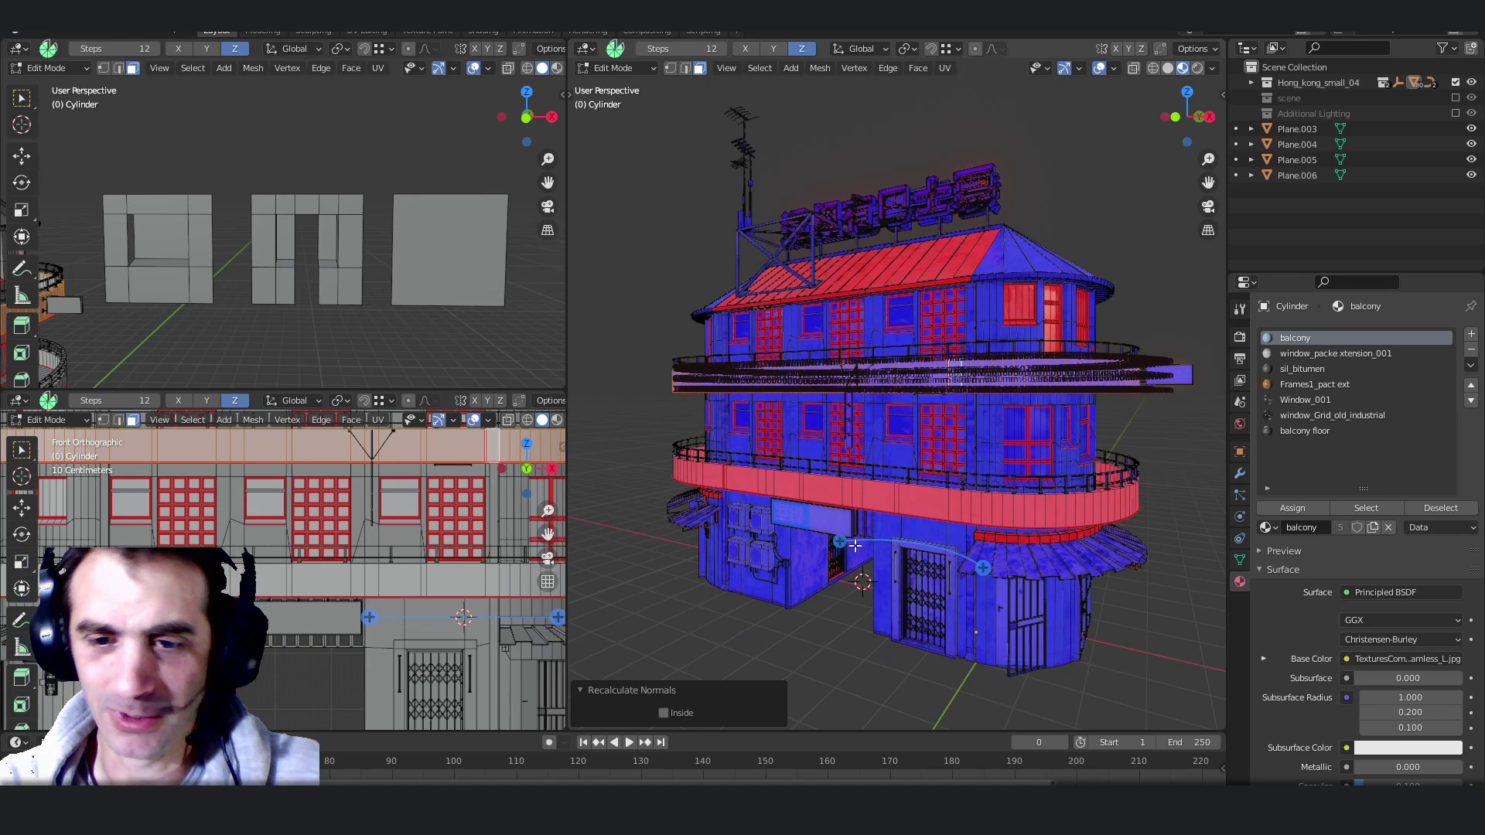
Step: Select the linked lower balcony band and recalculate its normals outward with Inside off
left_click(911, 508)
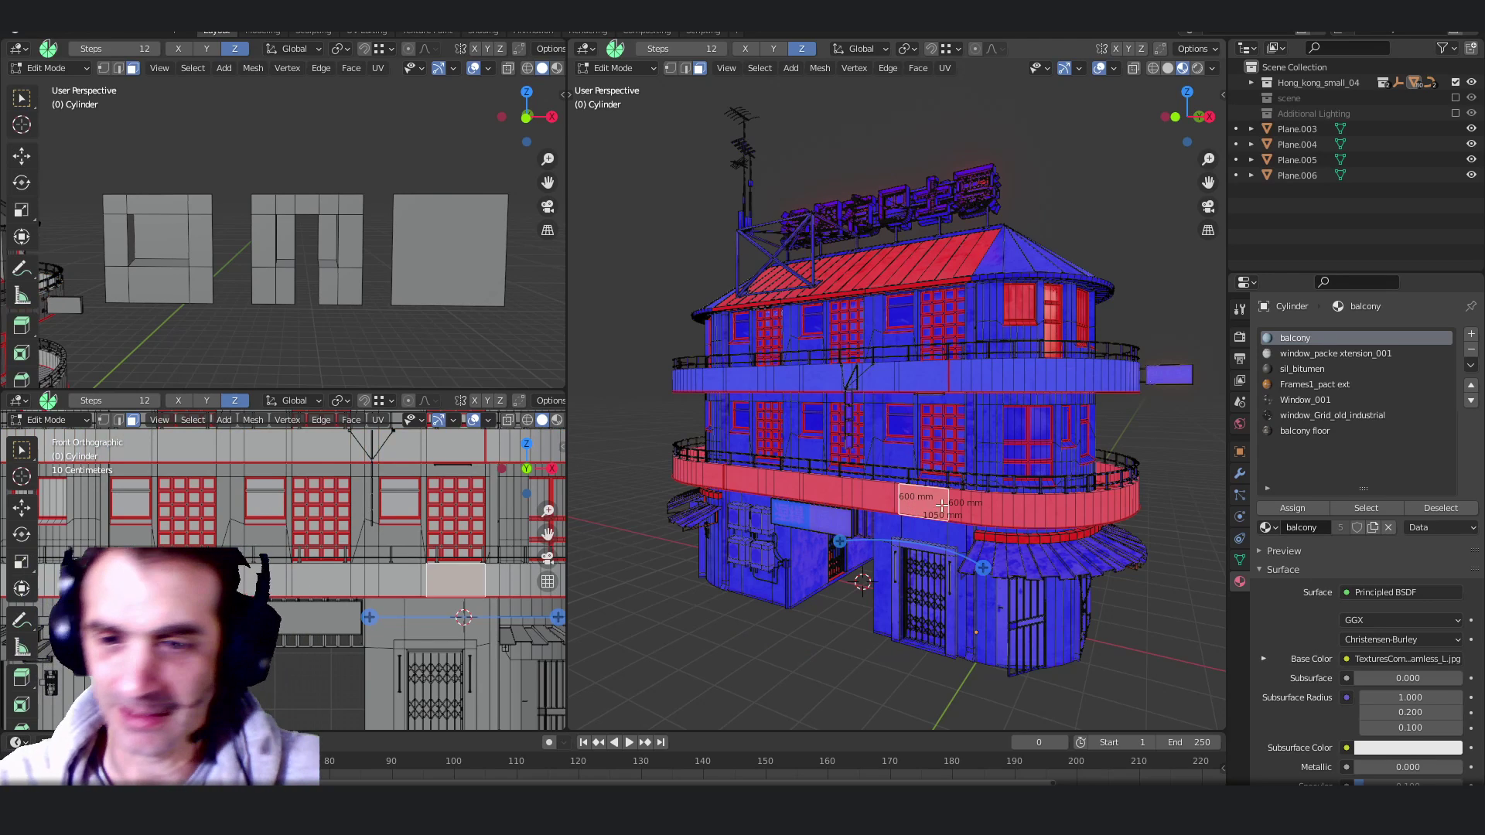
key("l")
key("shift+n")
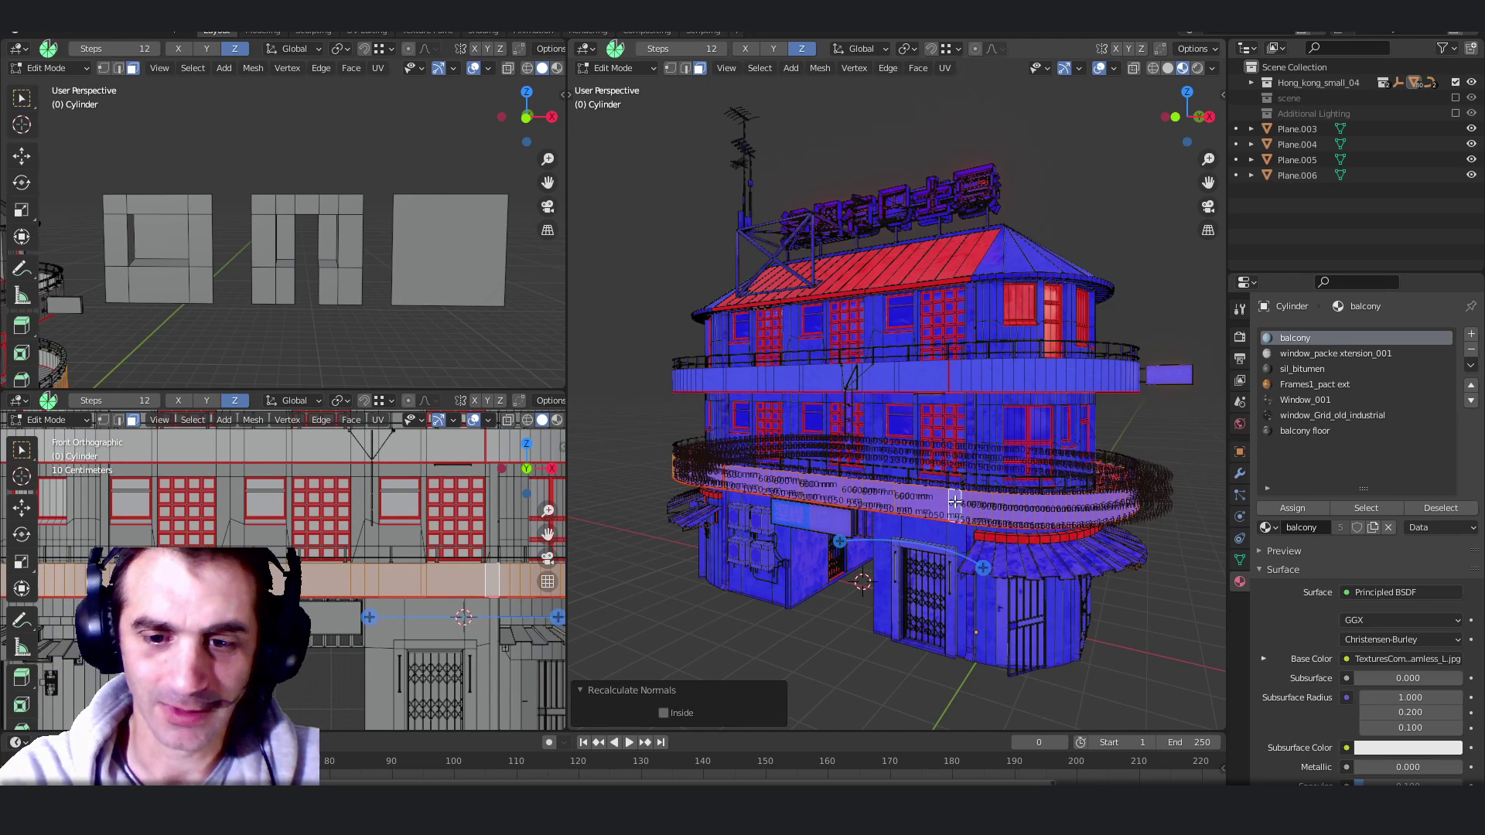
left_click(664, 713)
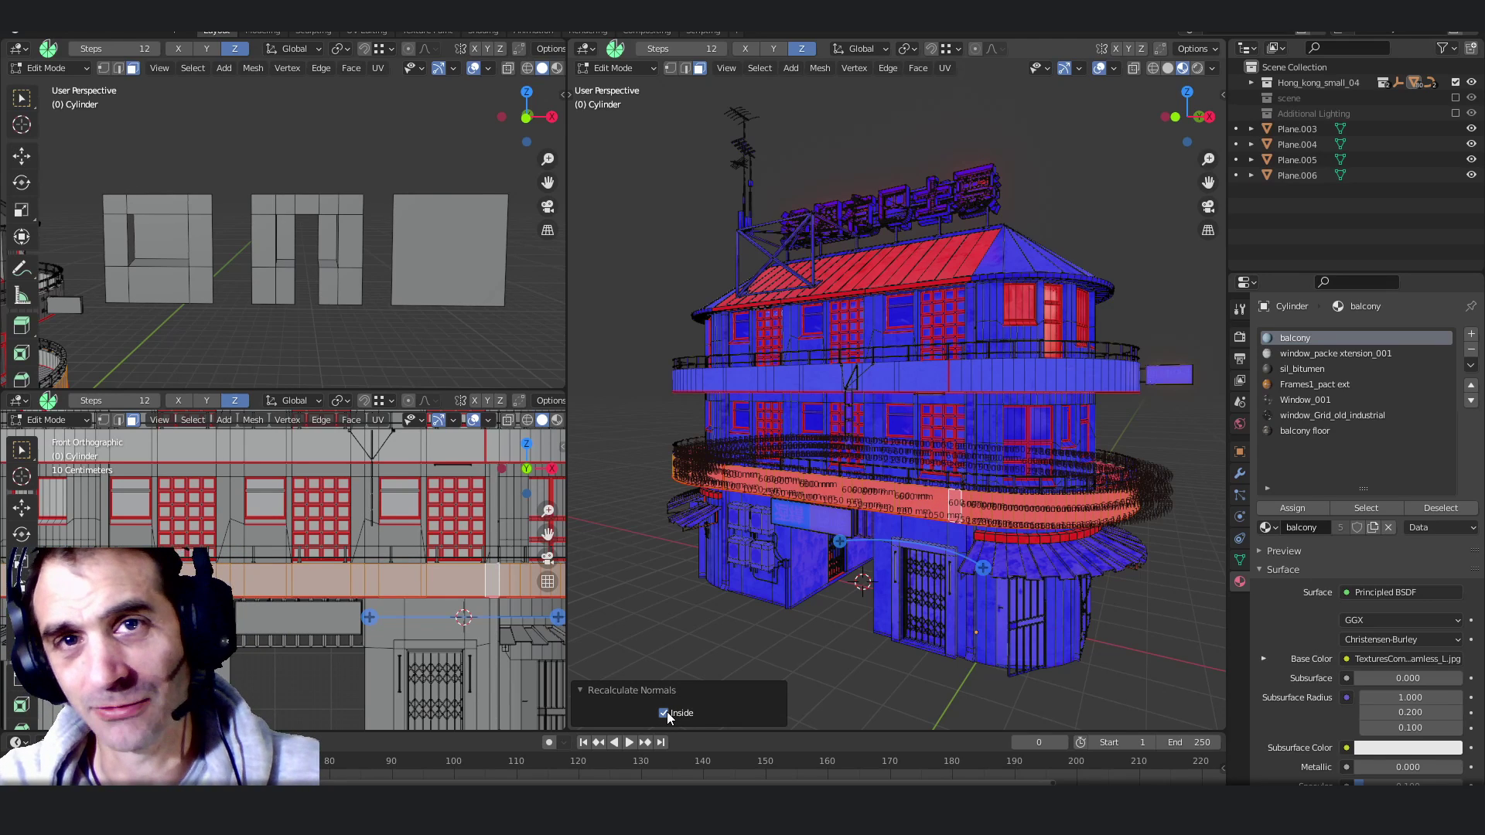
left_click(664, 713)
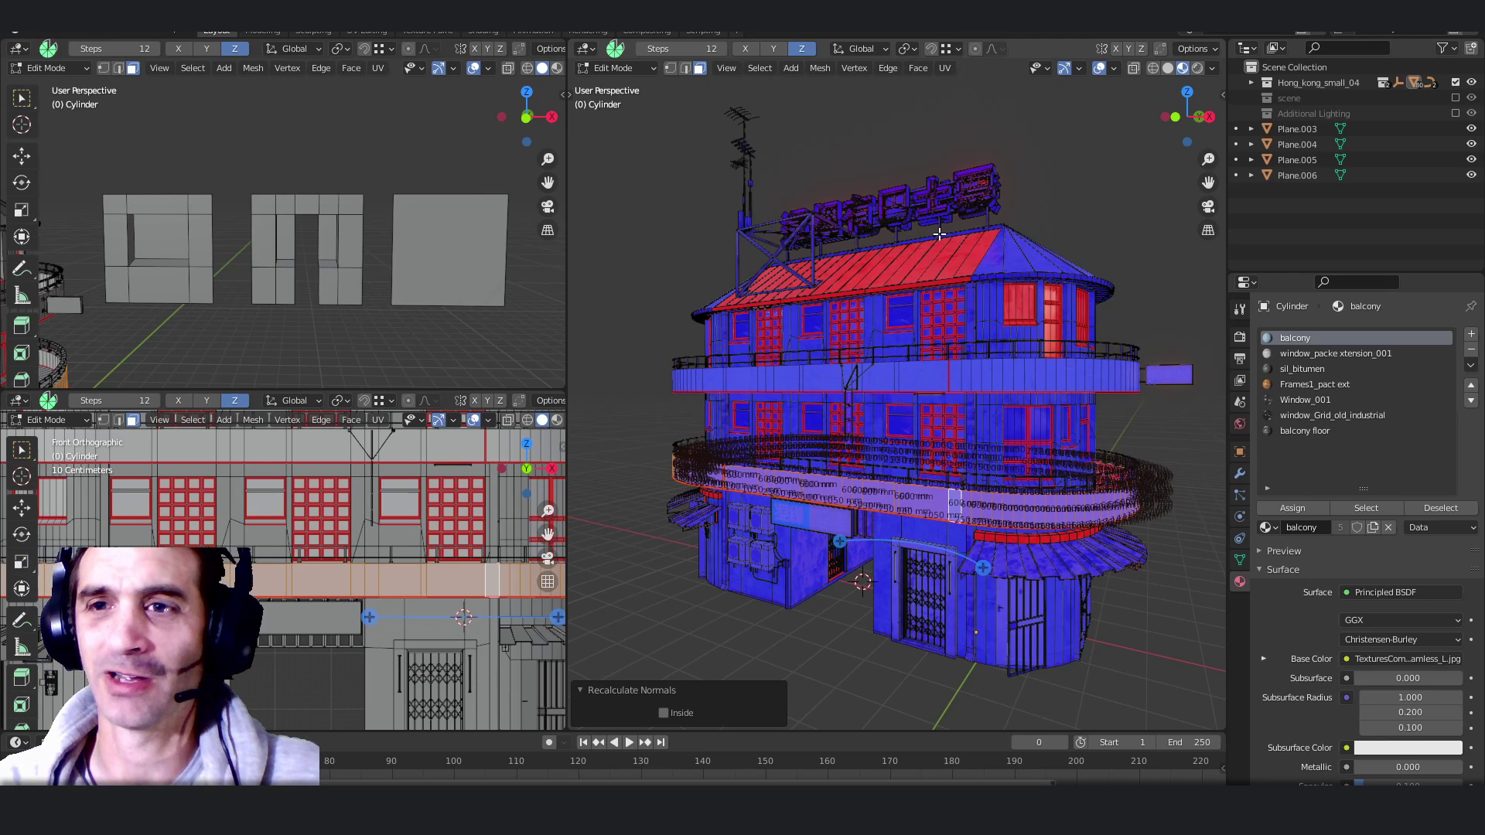
Step: Return to Object Mode, turn off the Face Orientation overlay, and select Plane.004
key("Tab")
left_click(1116, 69)
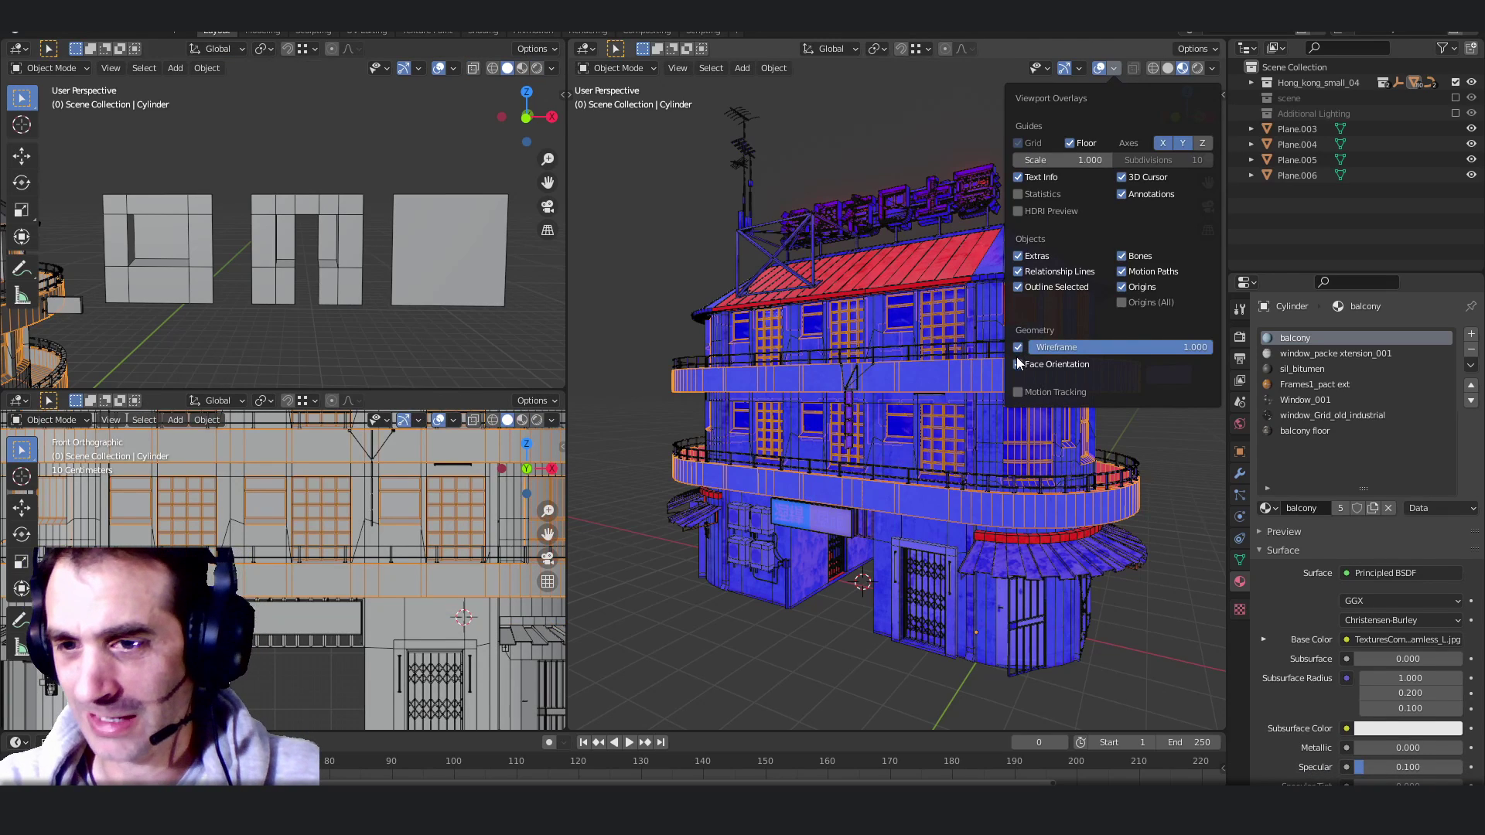
left_click(1018, 364)
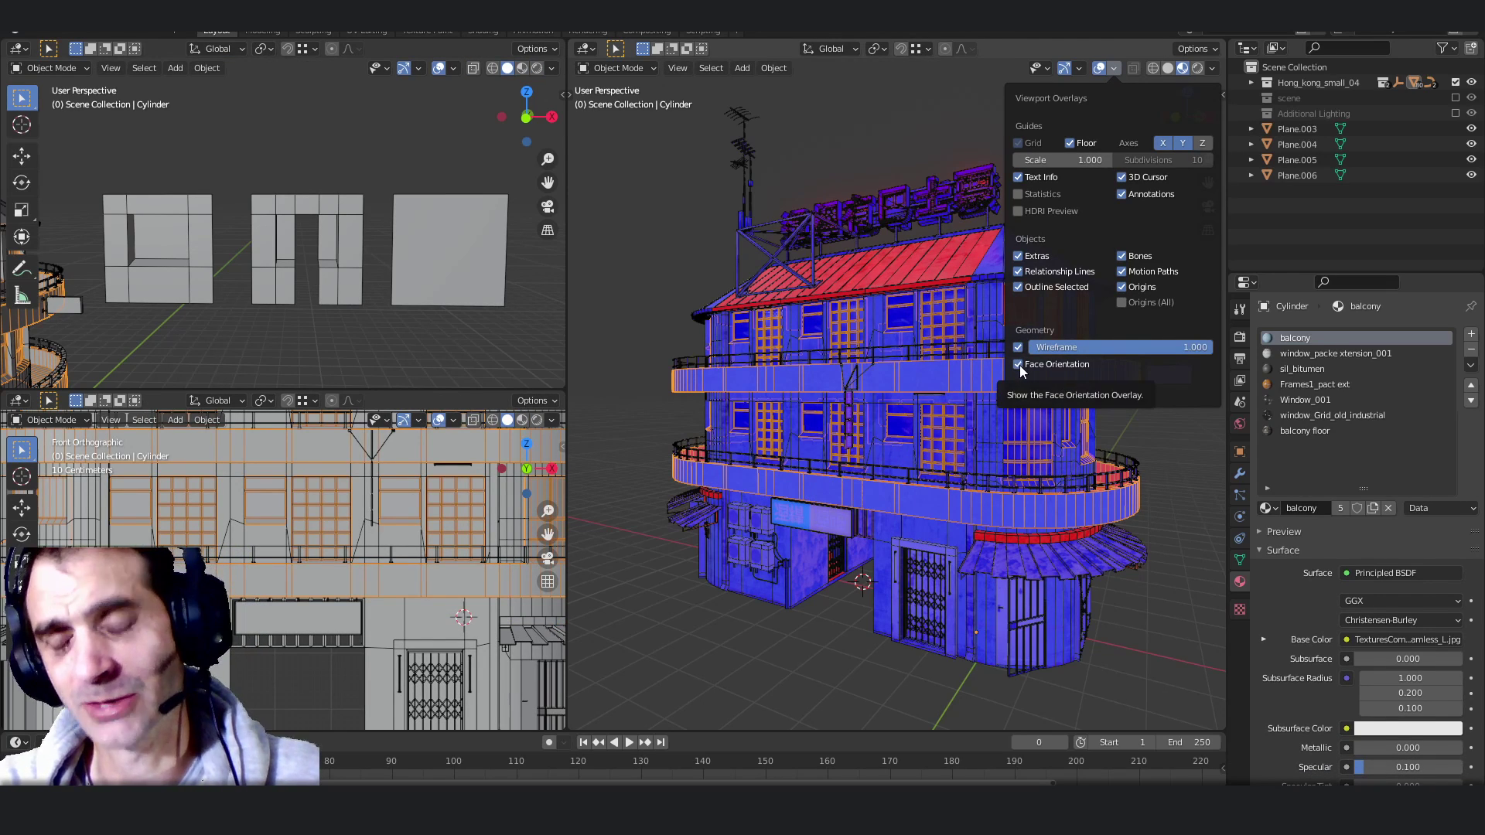
left_click(1018, 365)
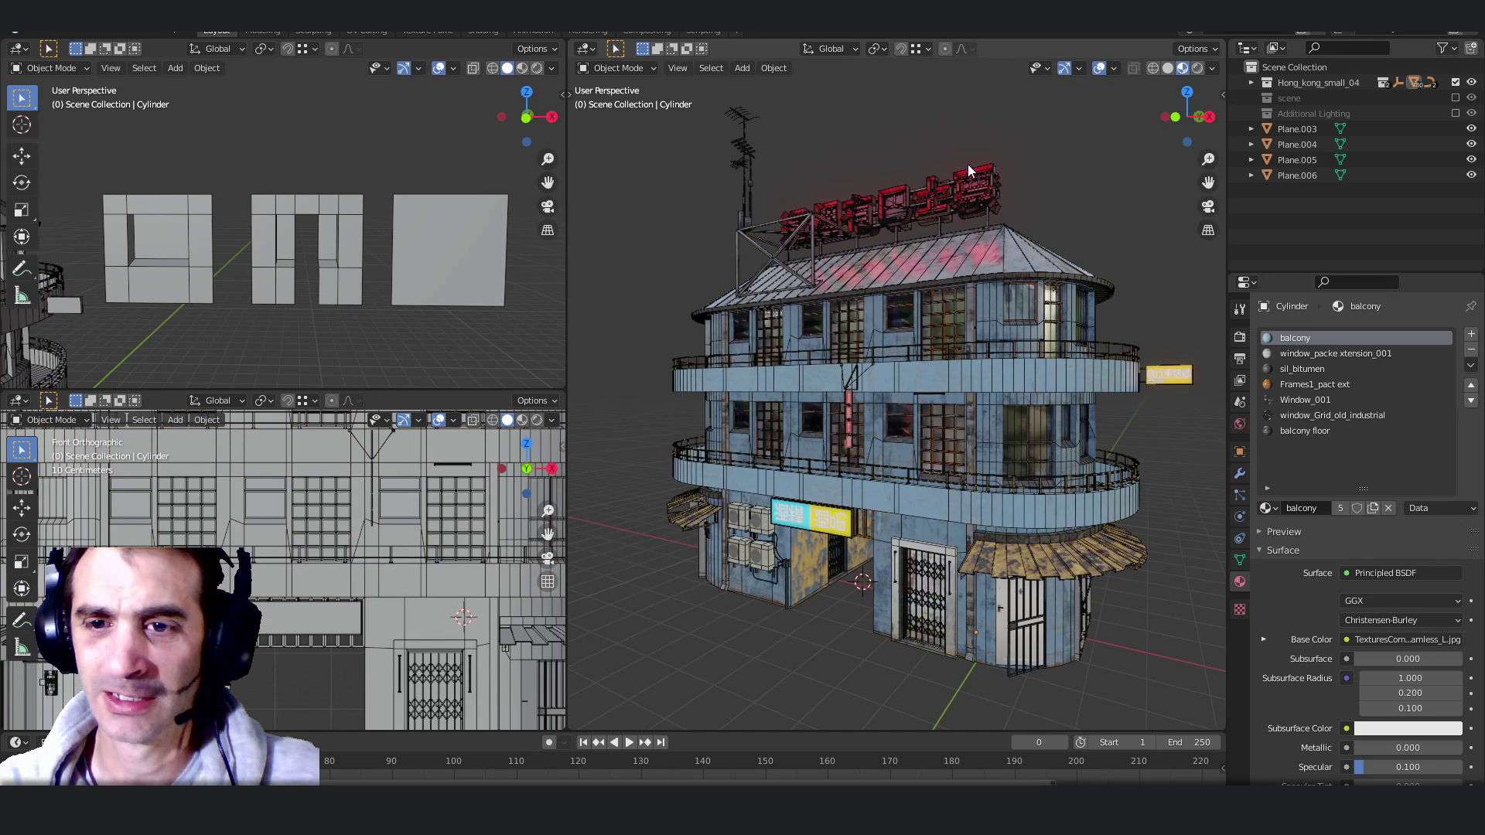
left_click(416, 218)
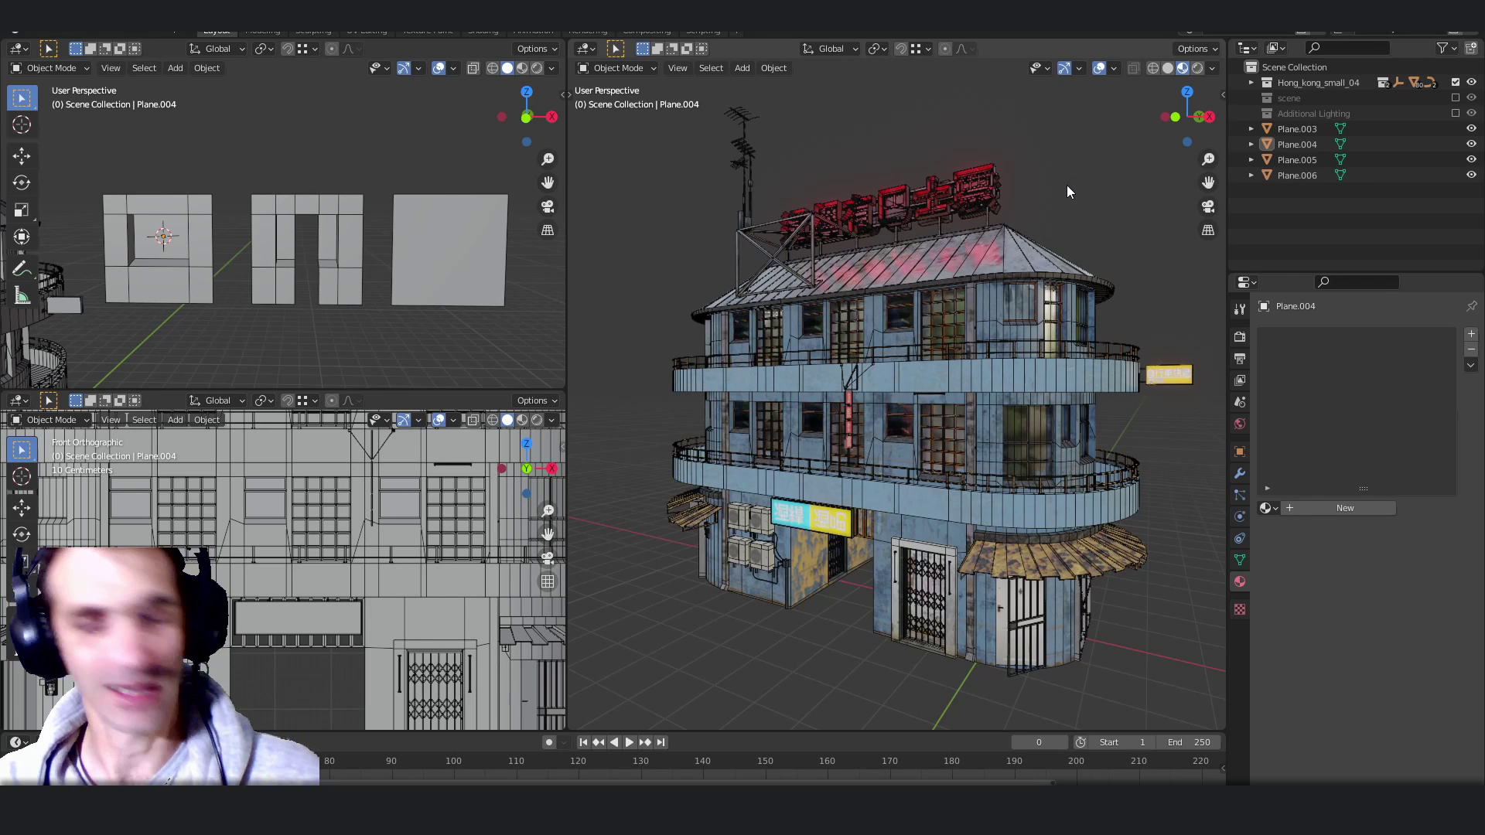
Step: Set Plane.004's origin to the 3D cursor via Quick Favorites
key("q")
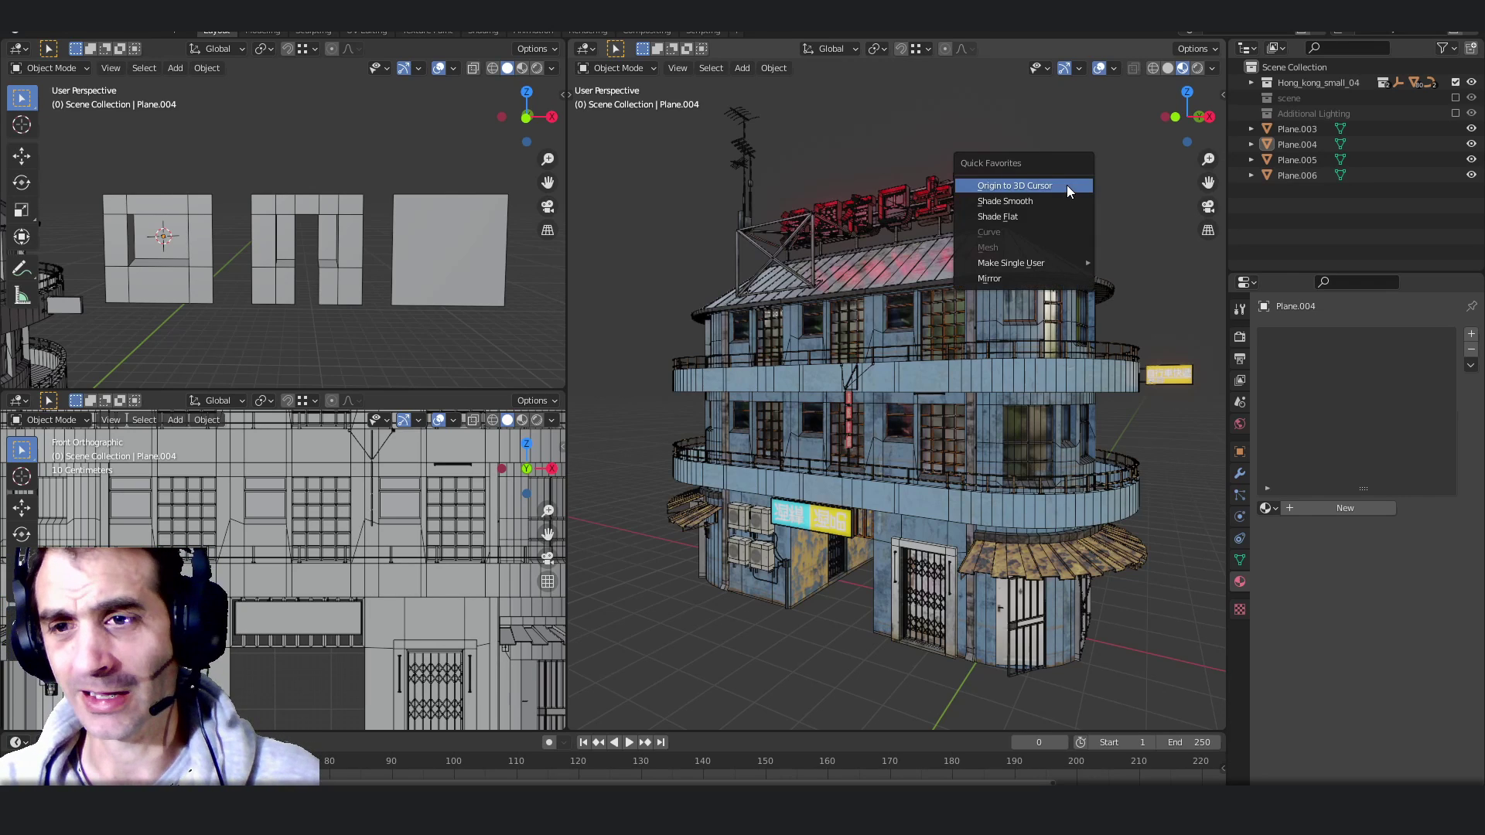
left_click(1006, 188)
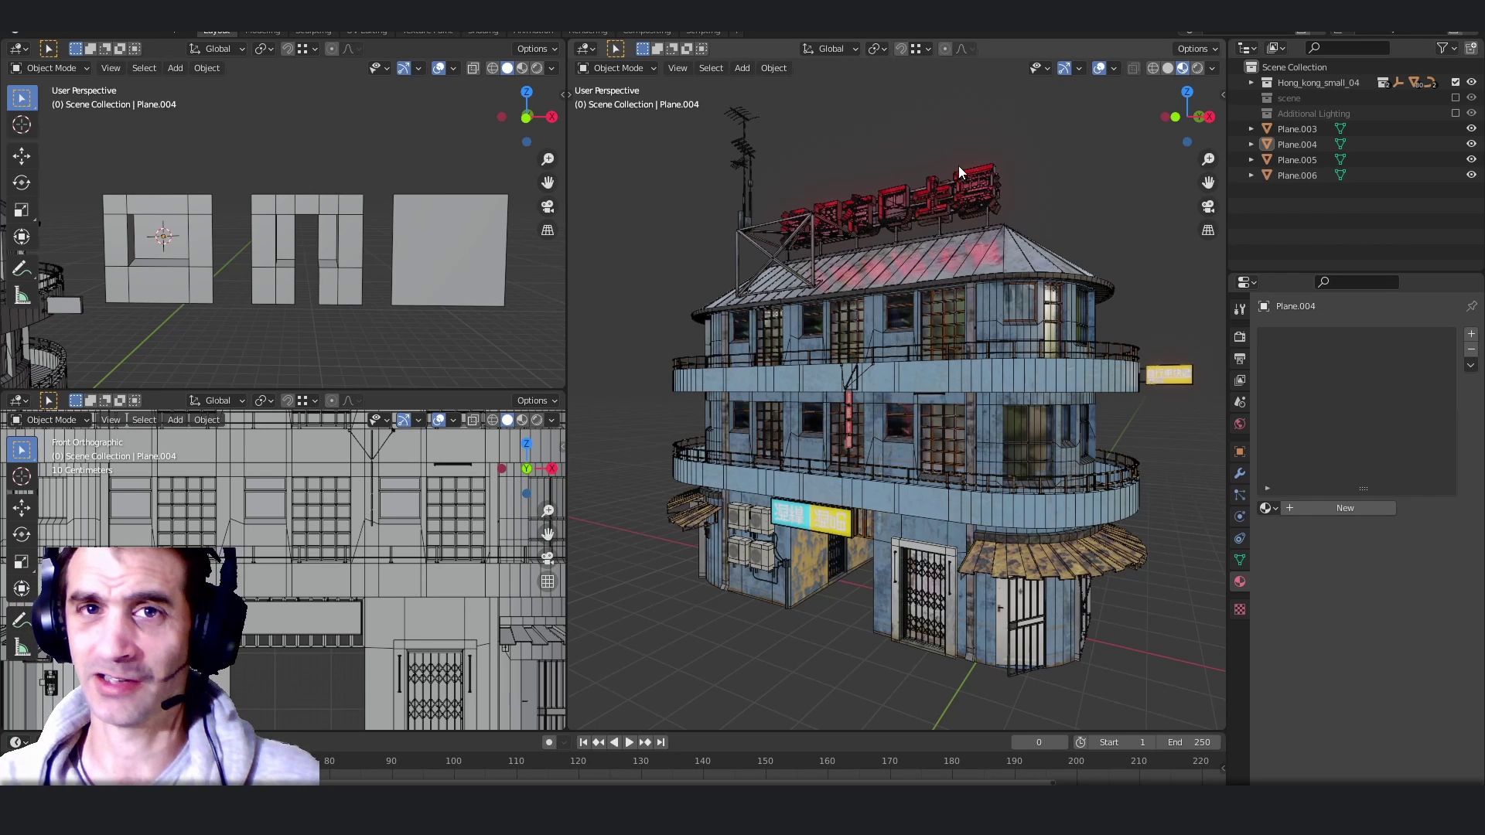
Step: Add Object > Set Origin > Origin to Geometry to Quick Favorites
left_click(771, 68)
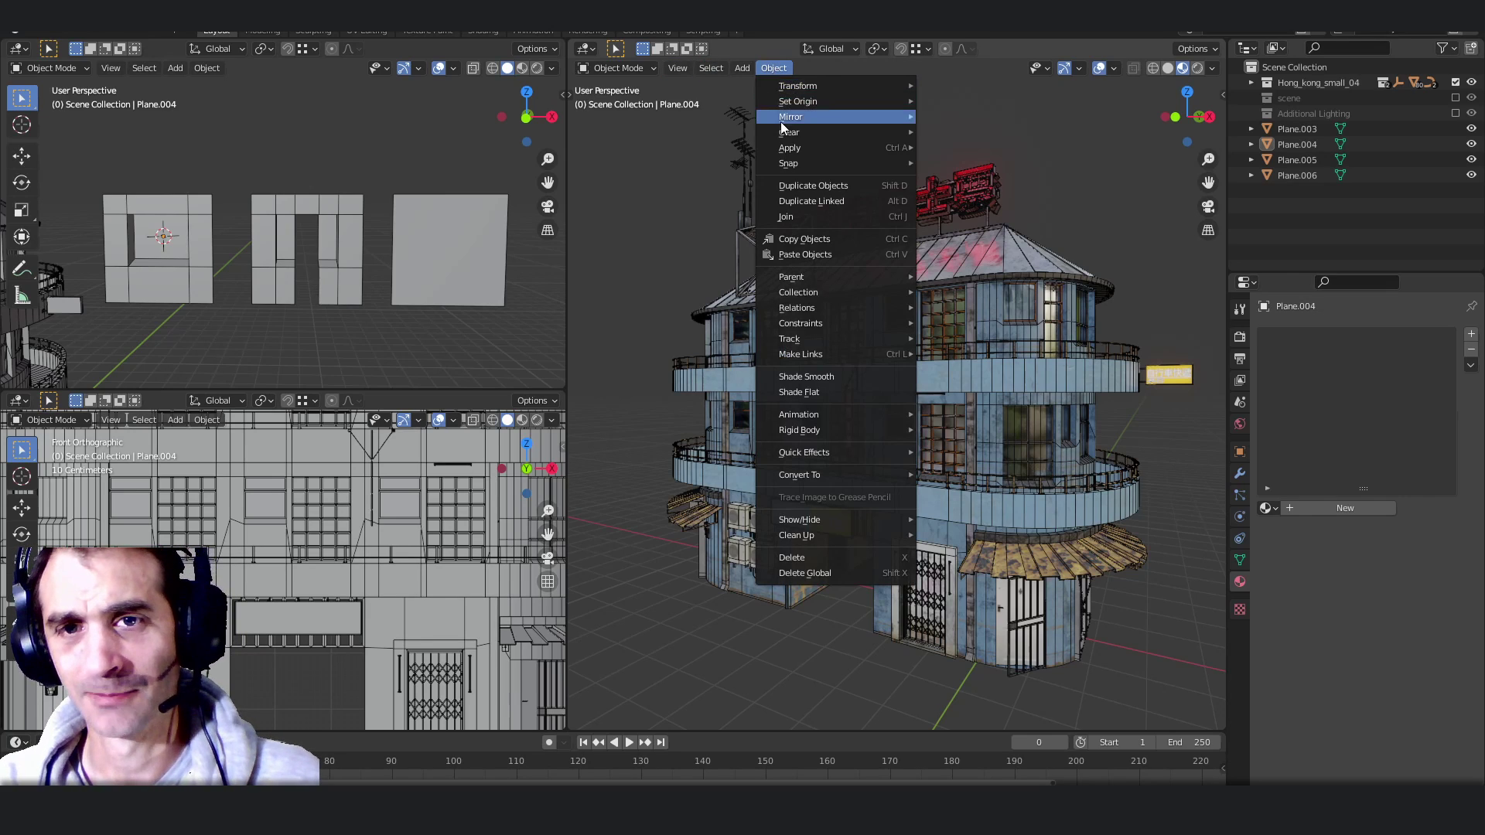
mouse_move(816, 101)
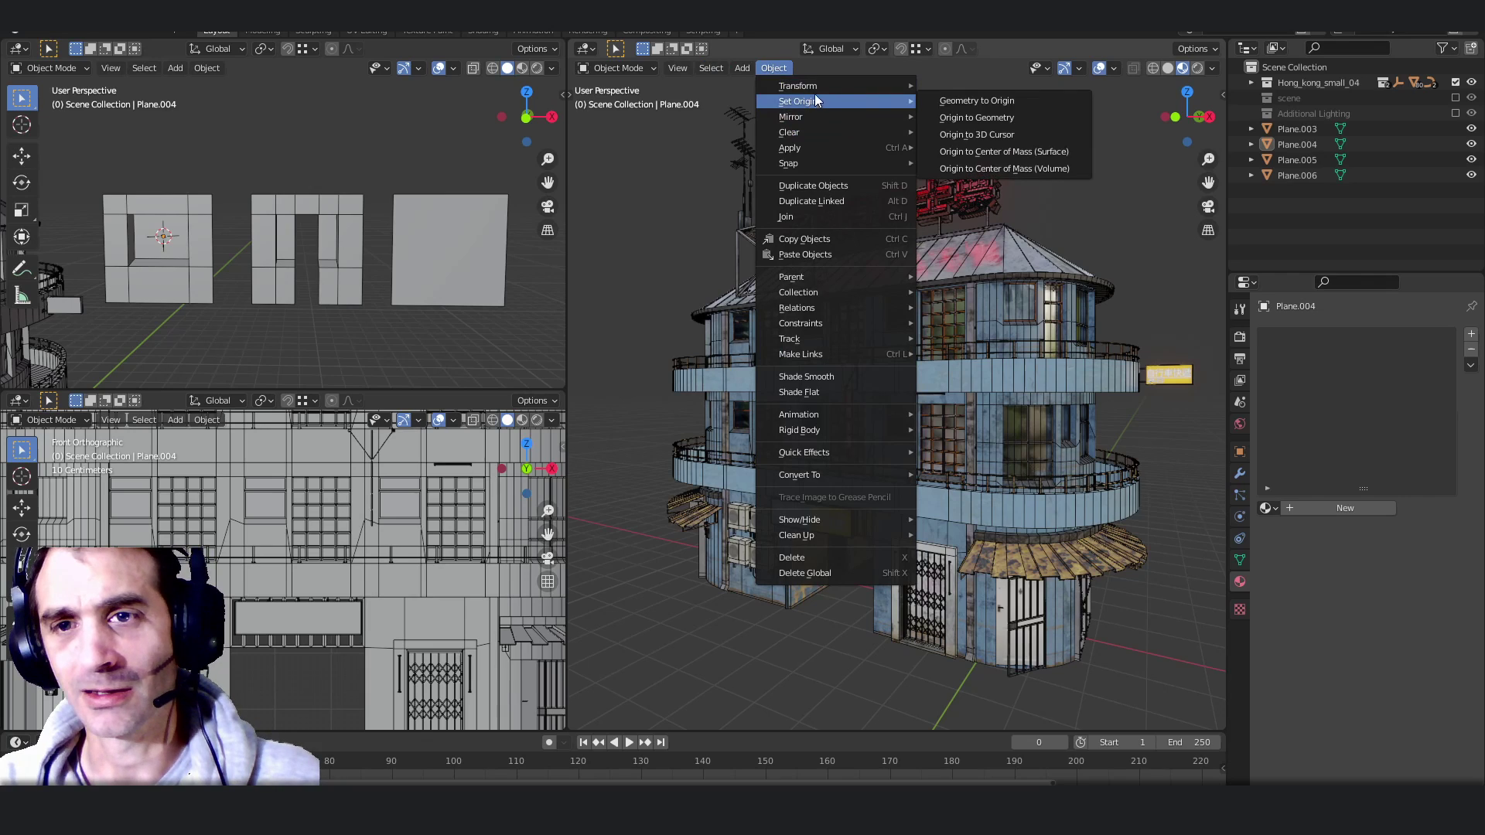
right_click(967, 100)
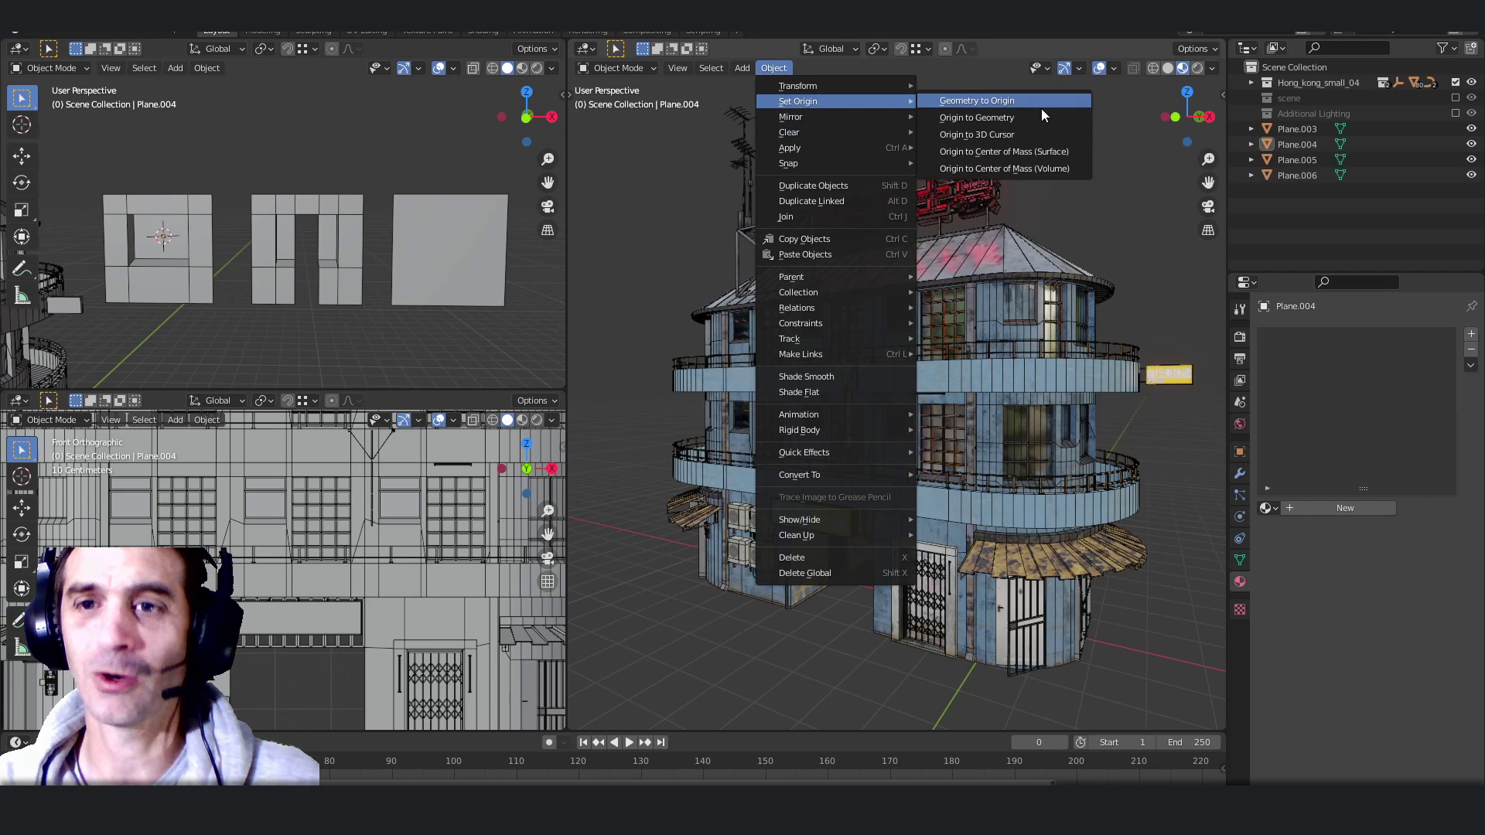
right_click(994, 118)
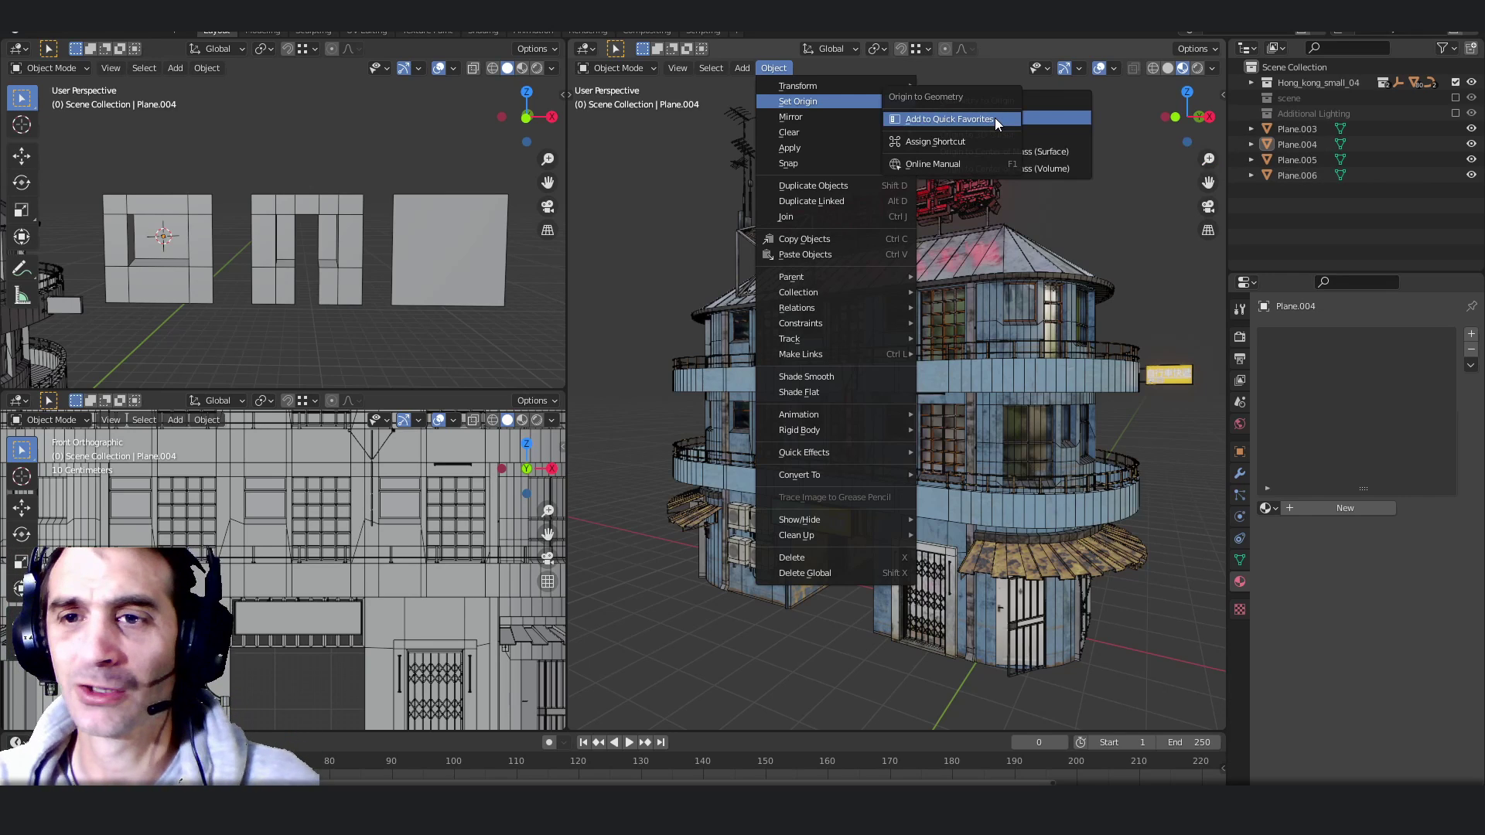
left_click(944, 117)
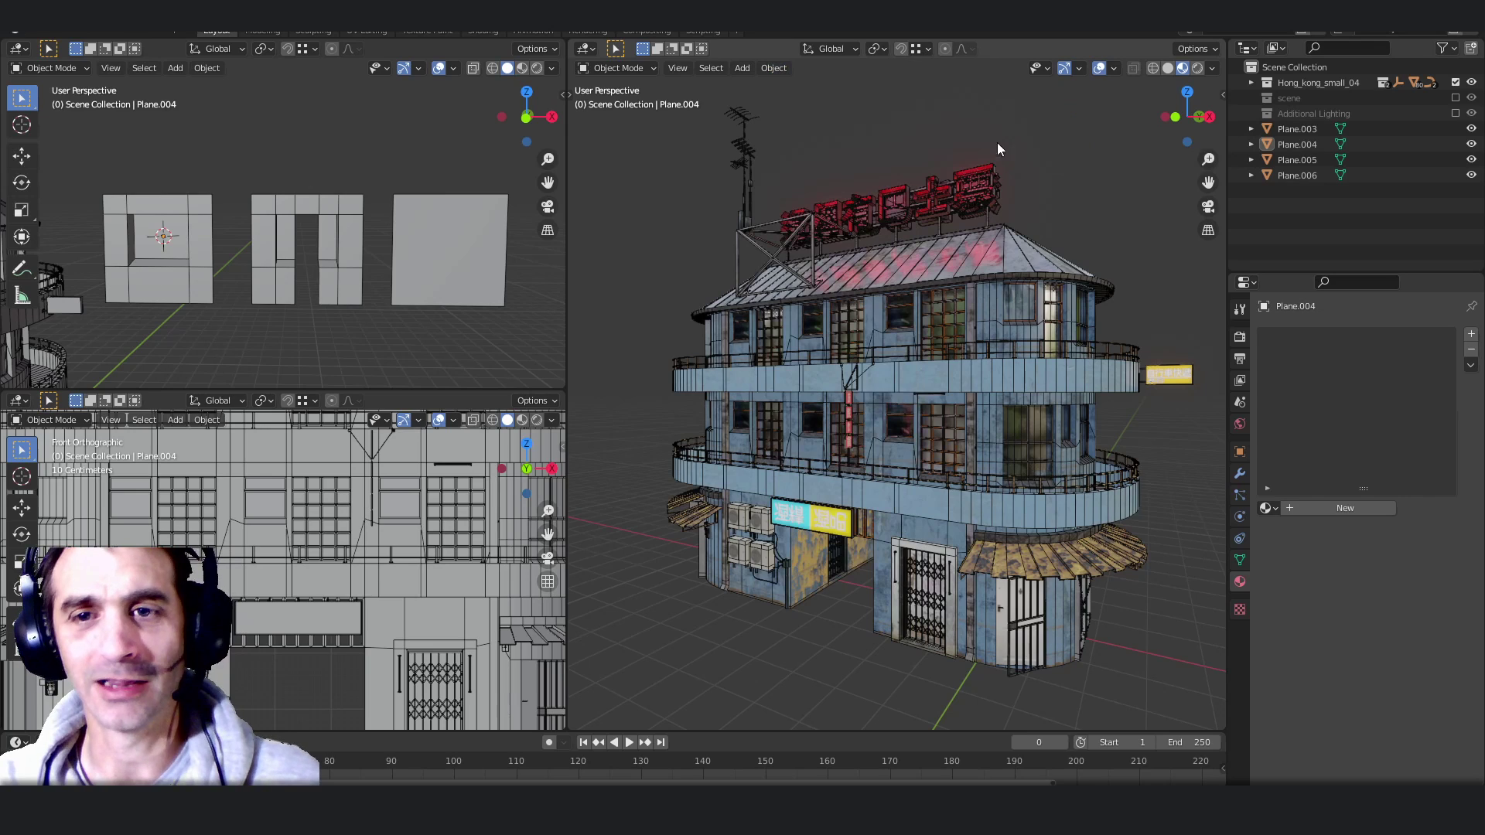
left_click(772, 67)
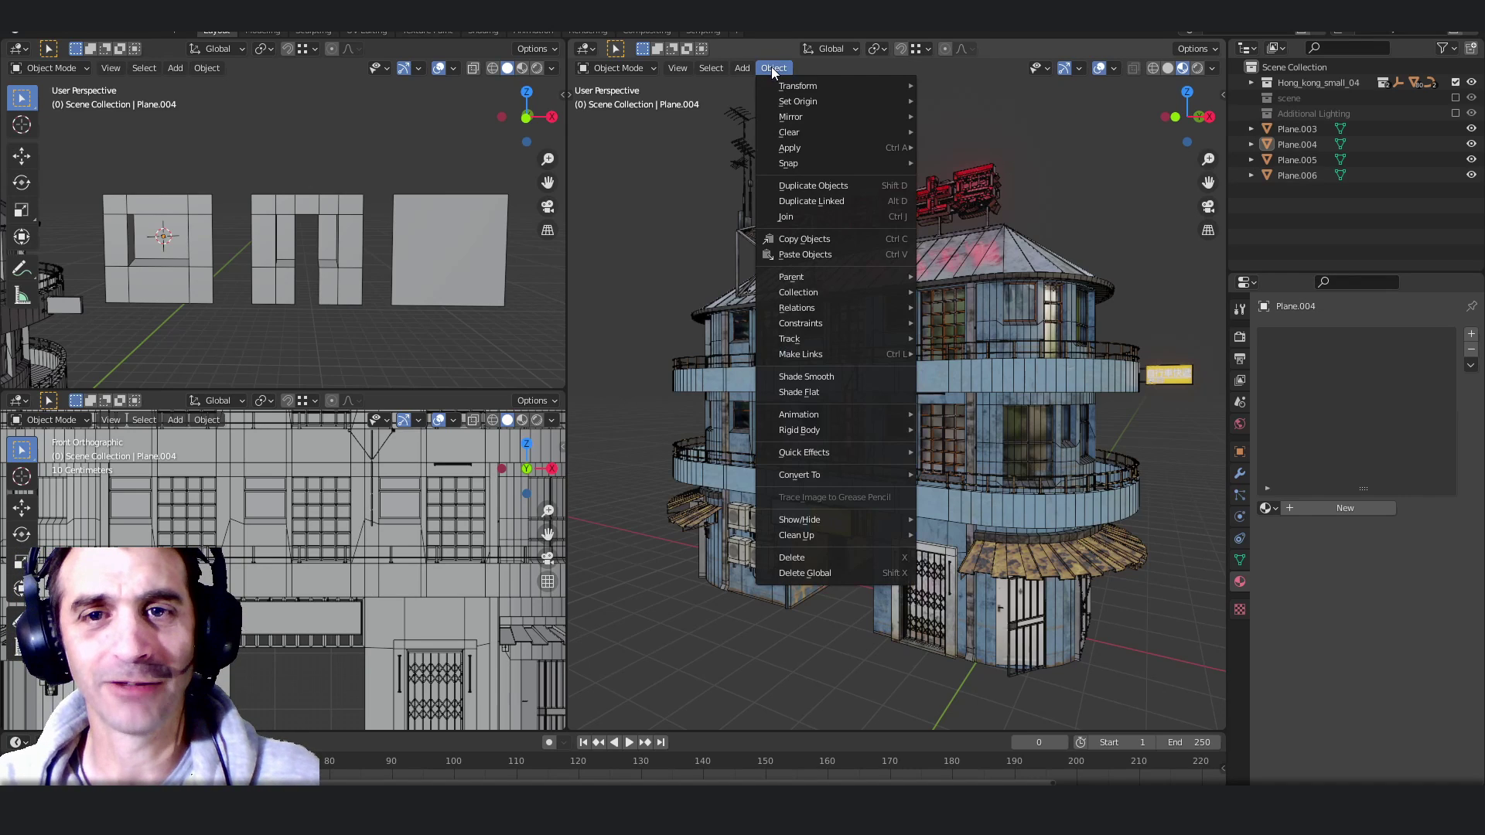
key("Escape")
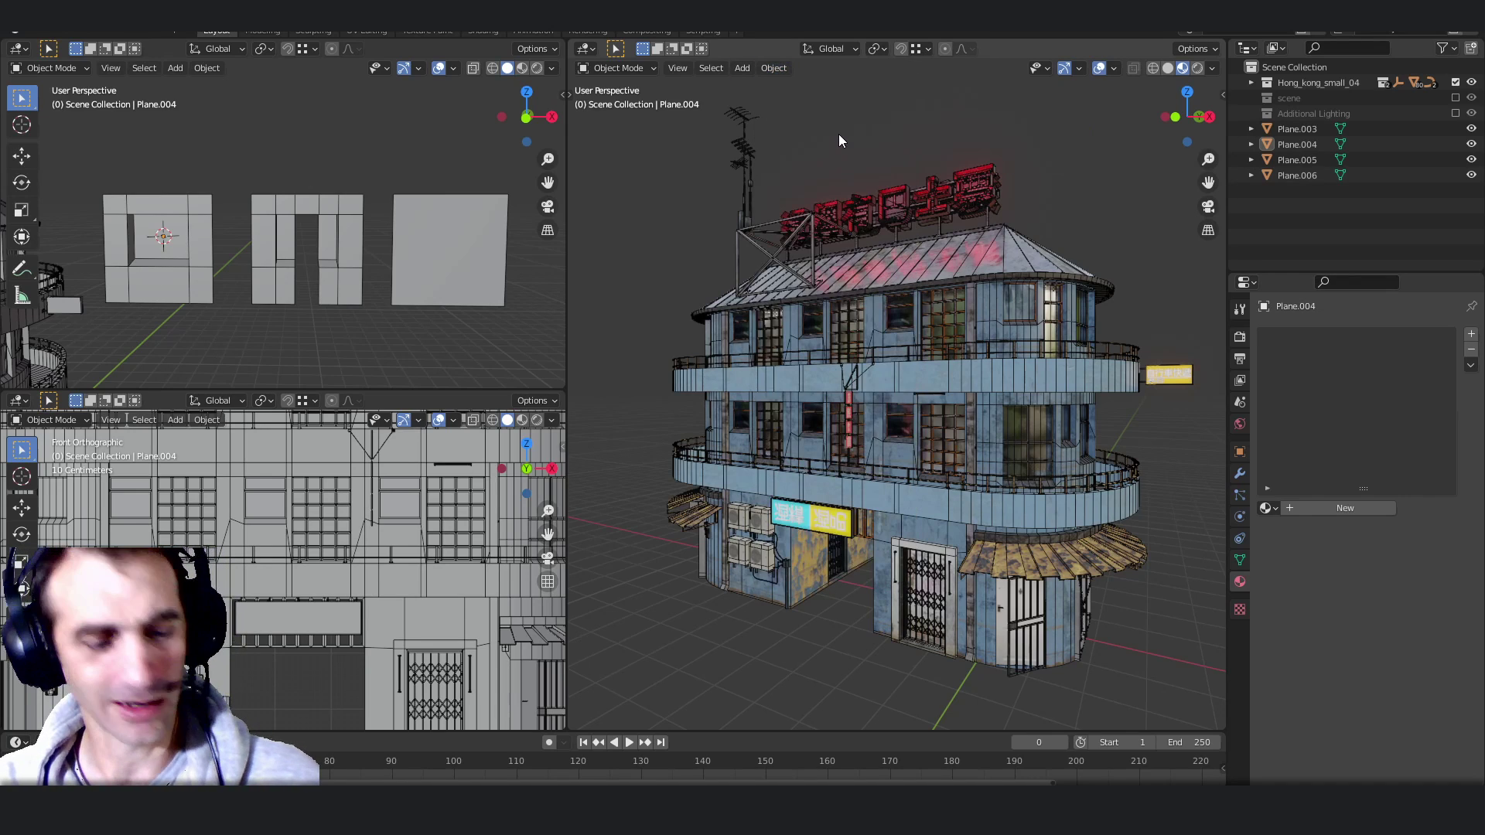
key("q")
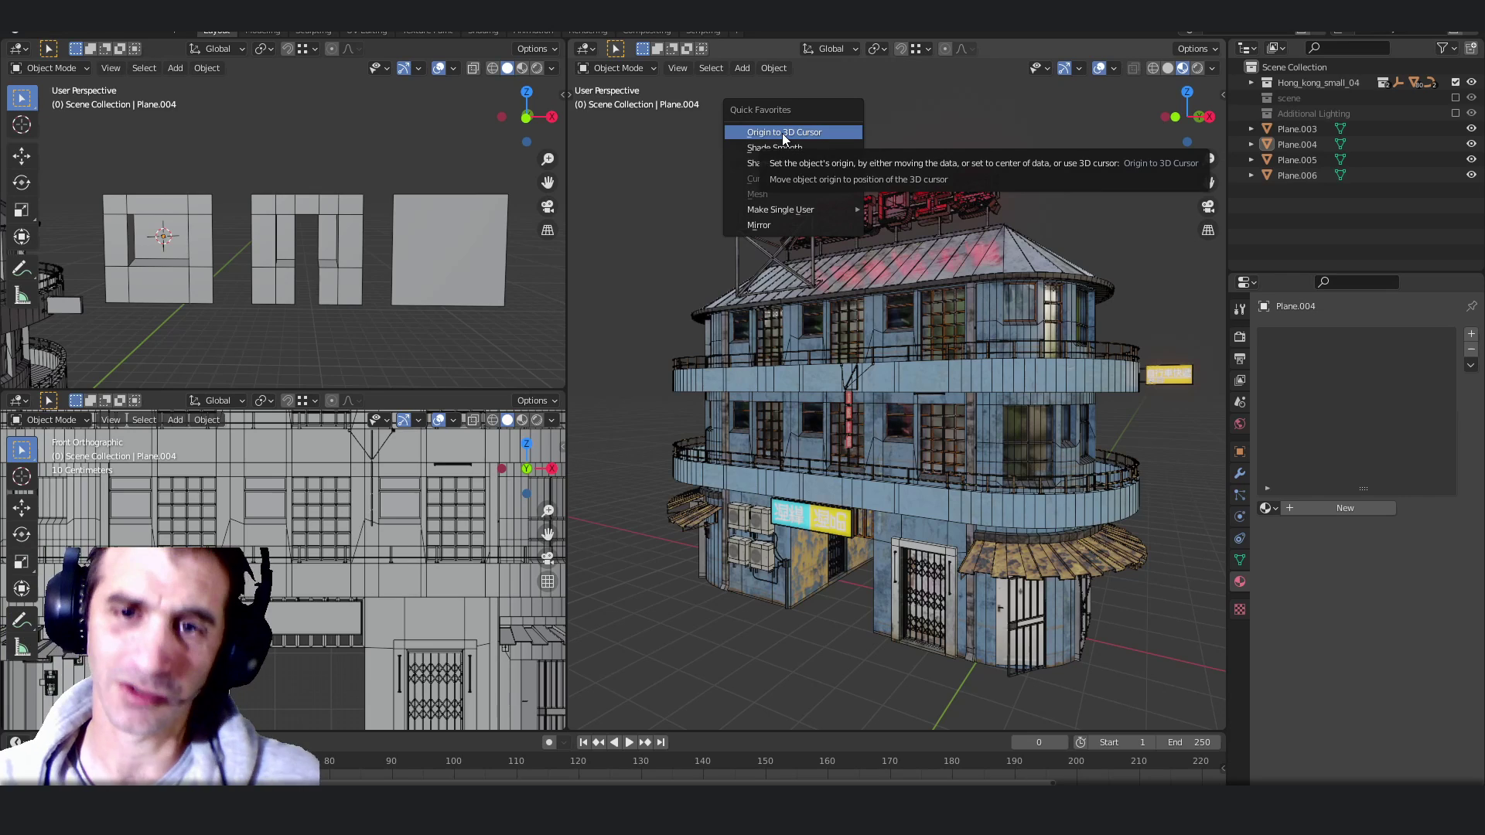
key("Escape")
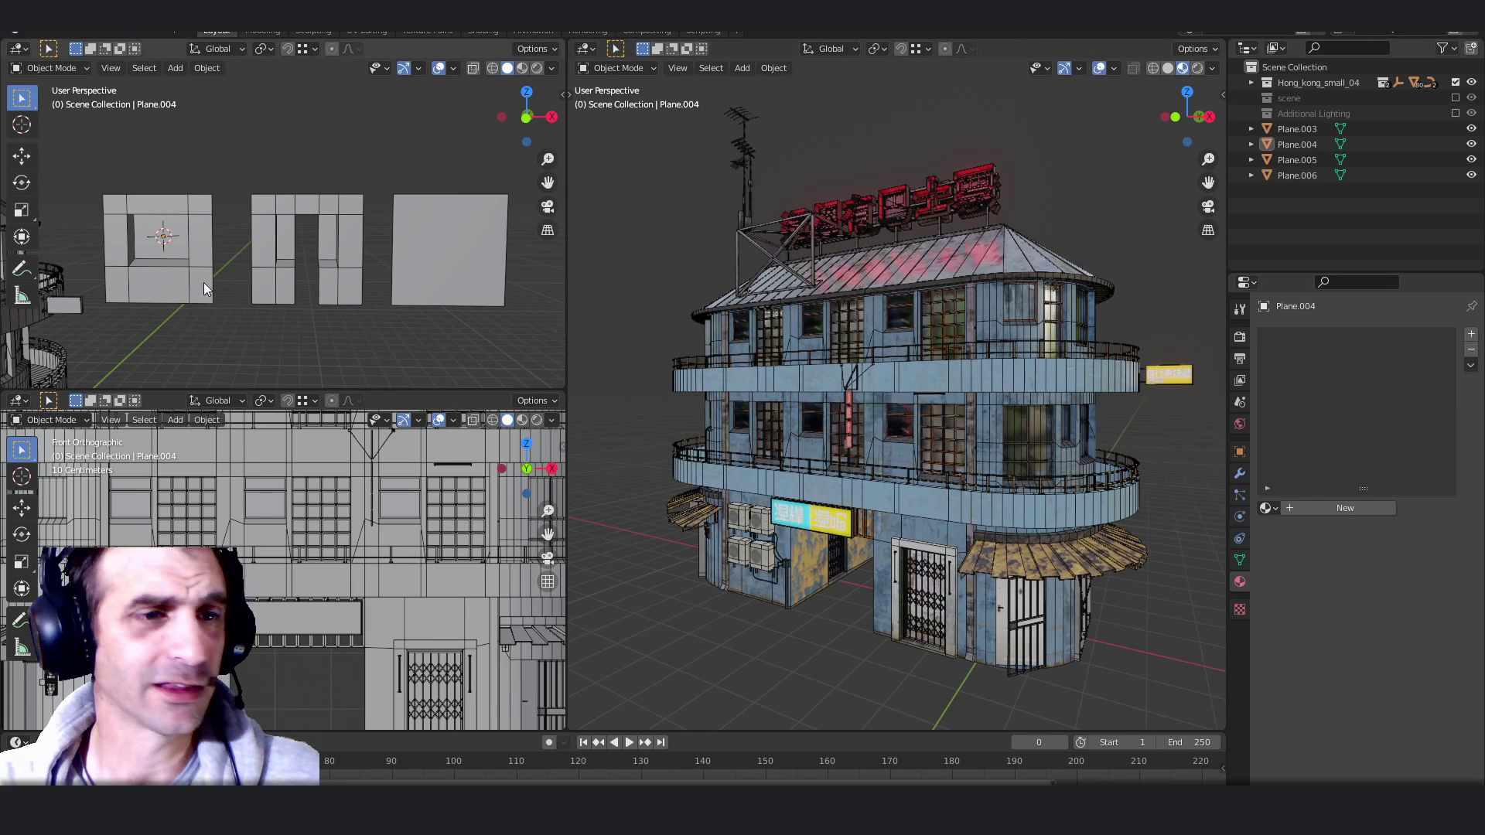
Step: Snap the 3D cursor to Plane.004's selected lower-left corner in Edit Mode
left_click(150, 295)
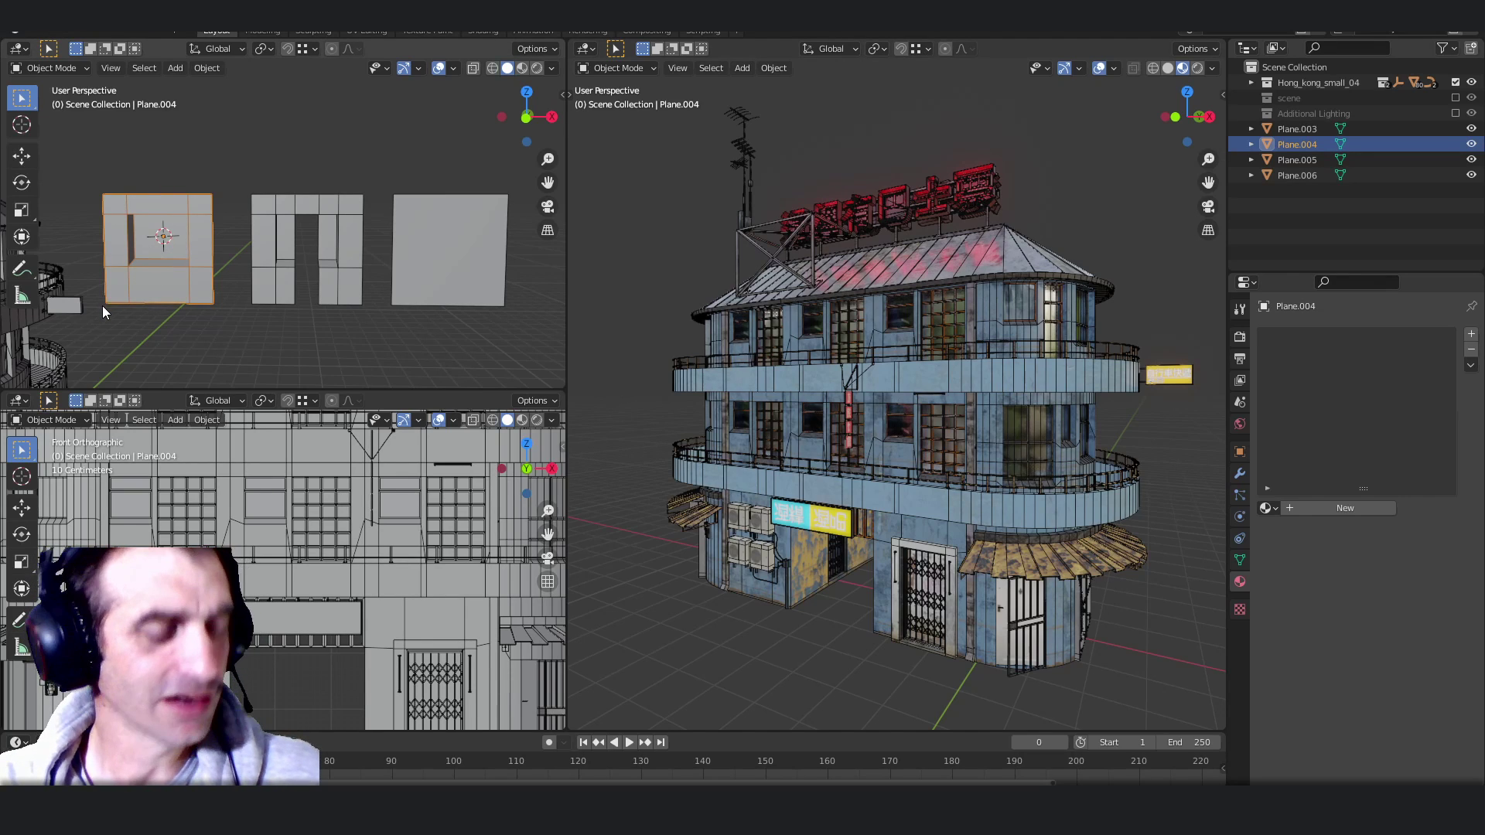
key("Tab")
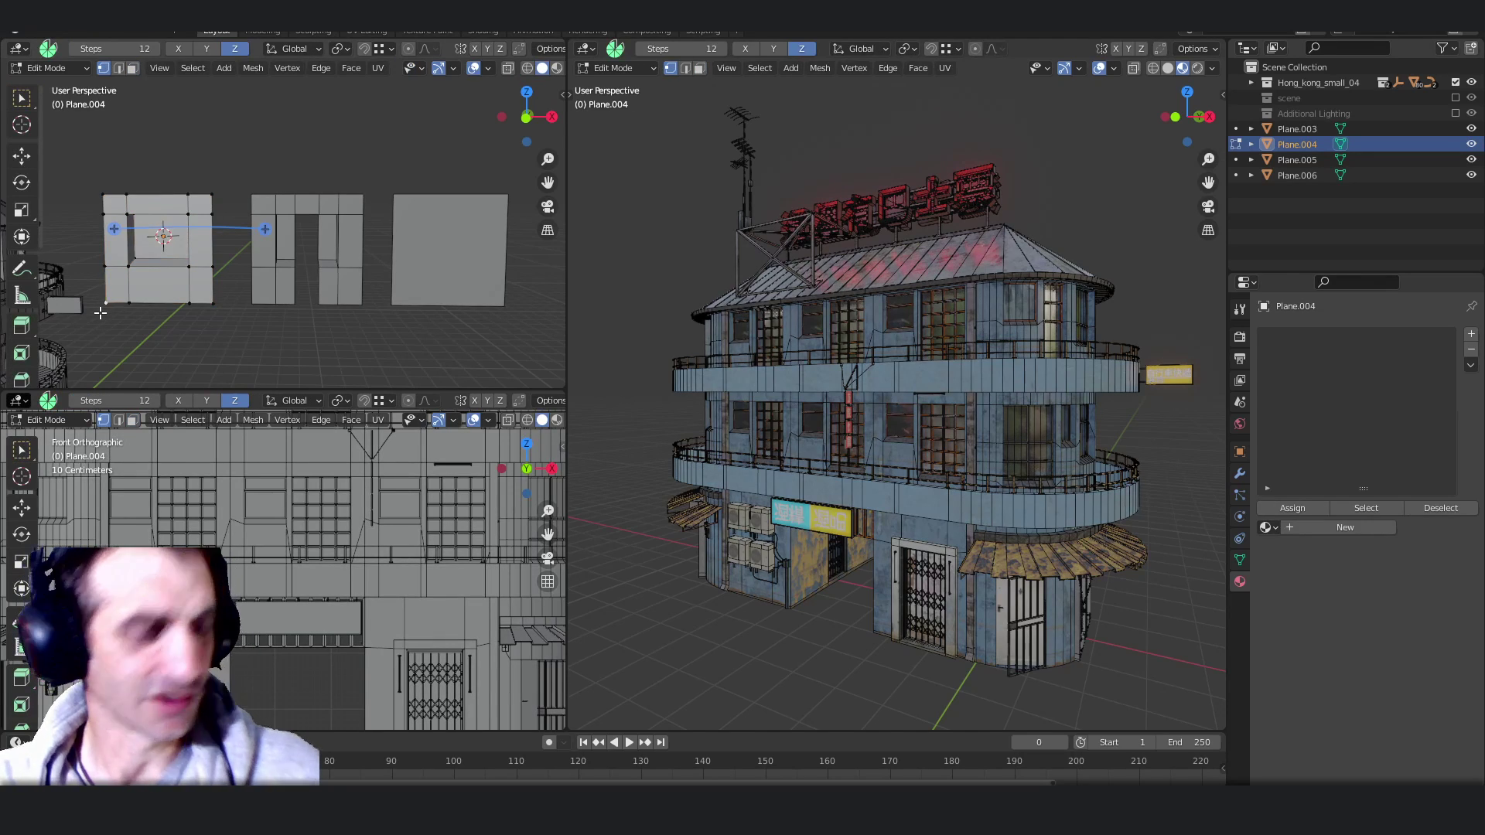
right_click(100, 312)
key("Escape")
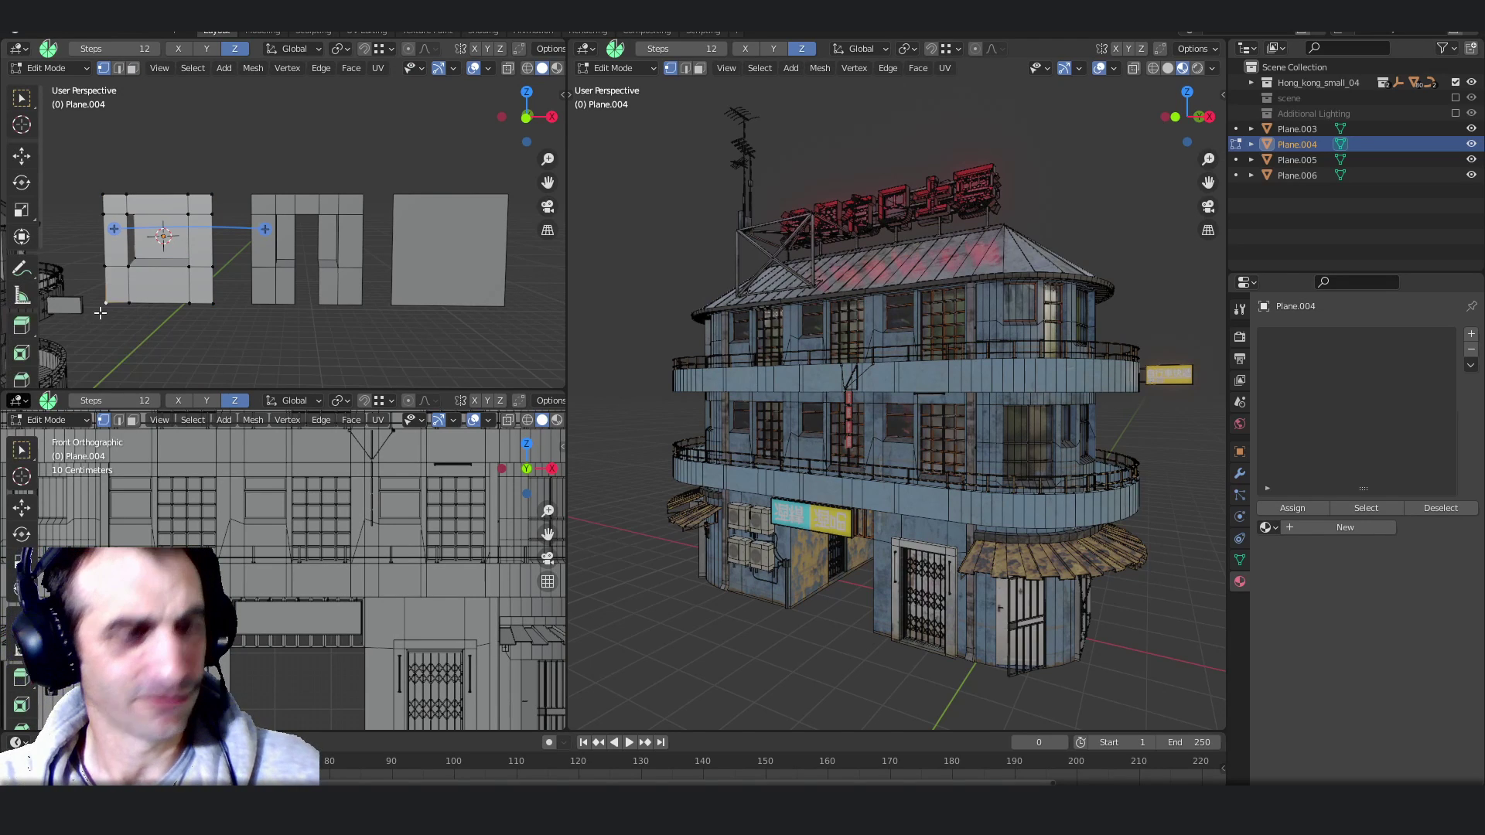
key("shift+s")
key("shift+s")
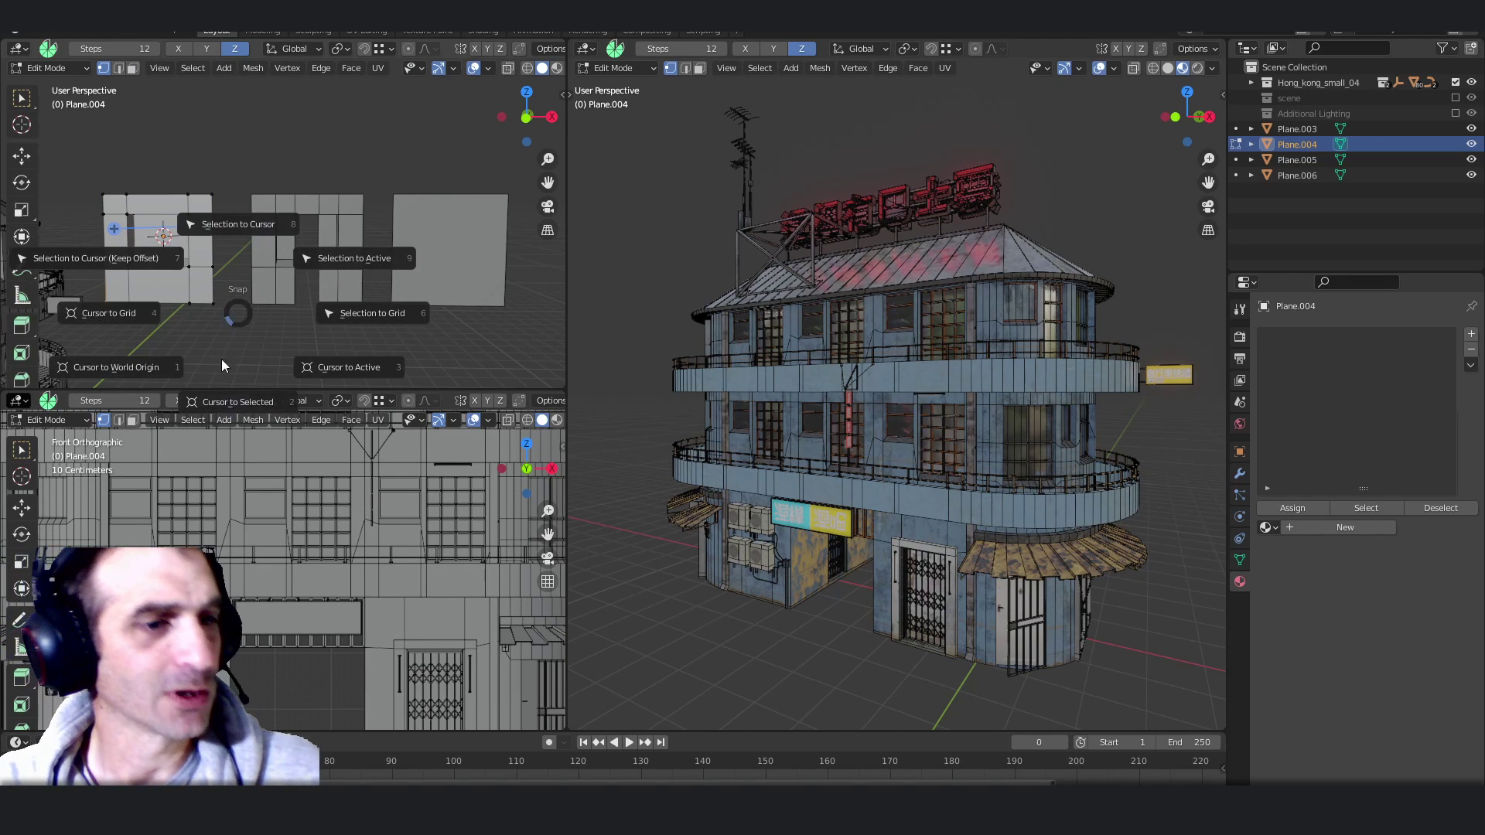
left_click(234, 406)
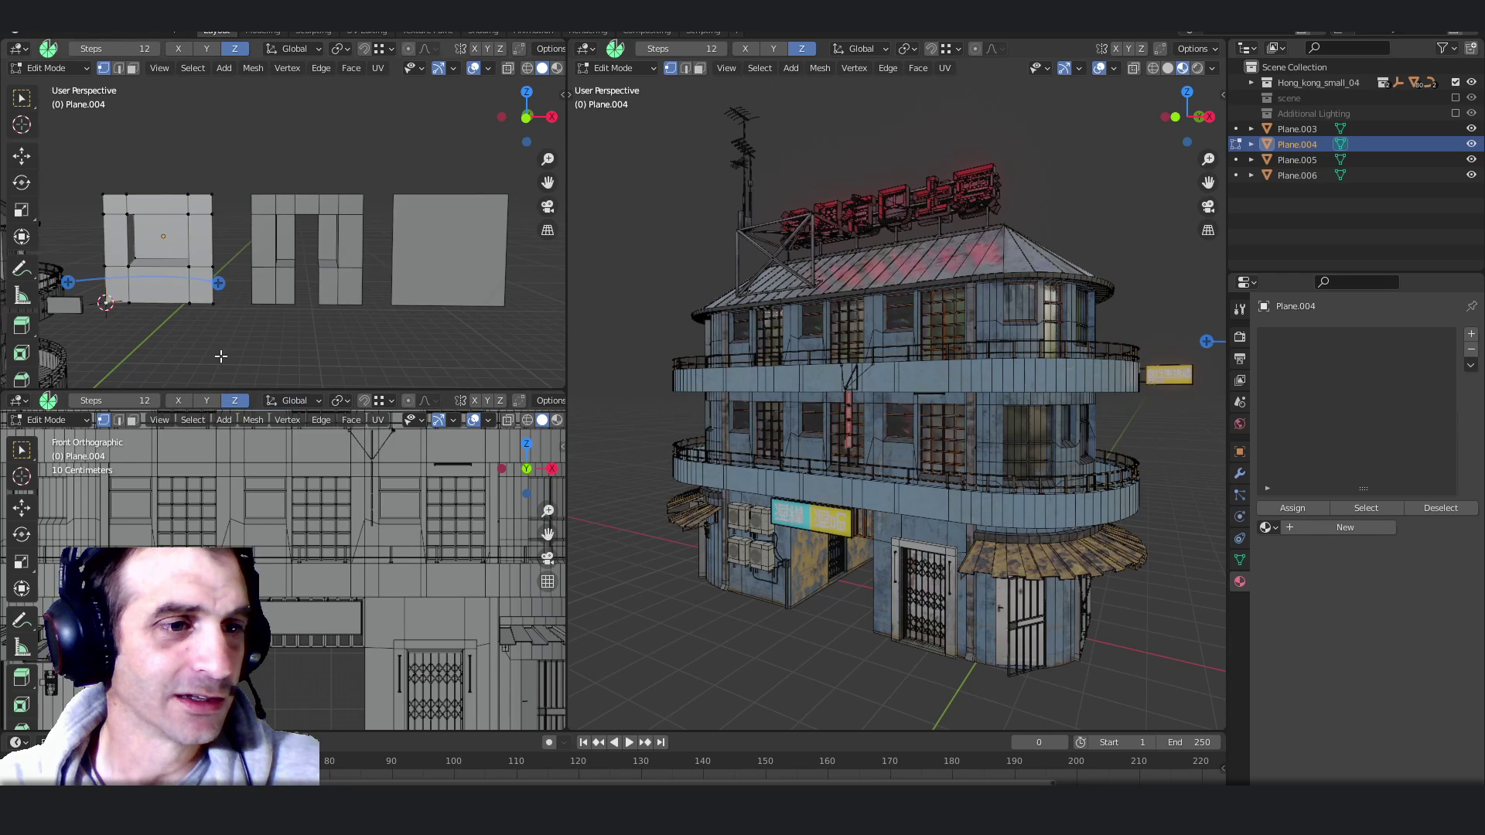
key("Tab")
Step: Set Plane.004's origin to the 3D cursor, then select the arch-shaped Plane.005
key("shift+ctrl+alt+c")
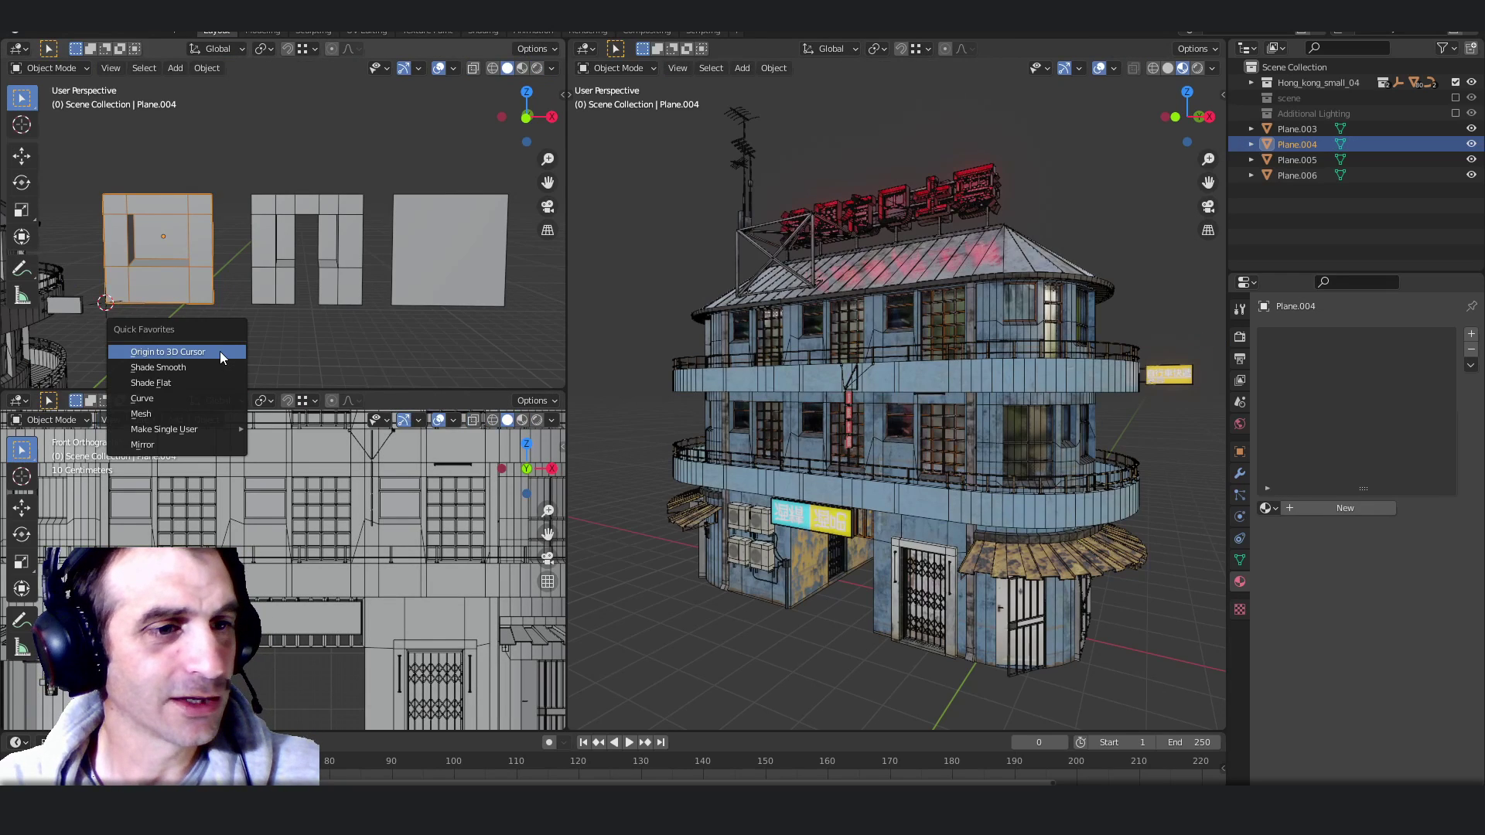
left_click(203, 357)
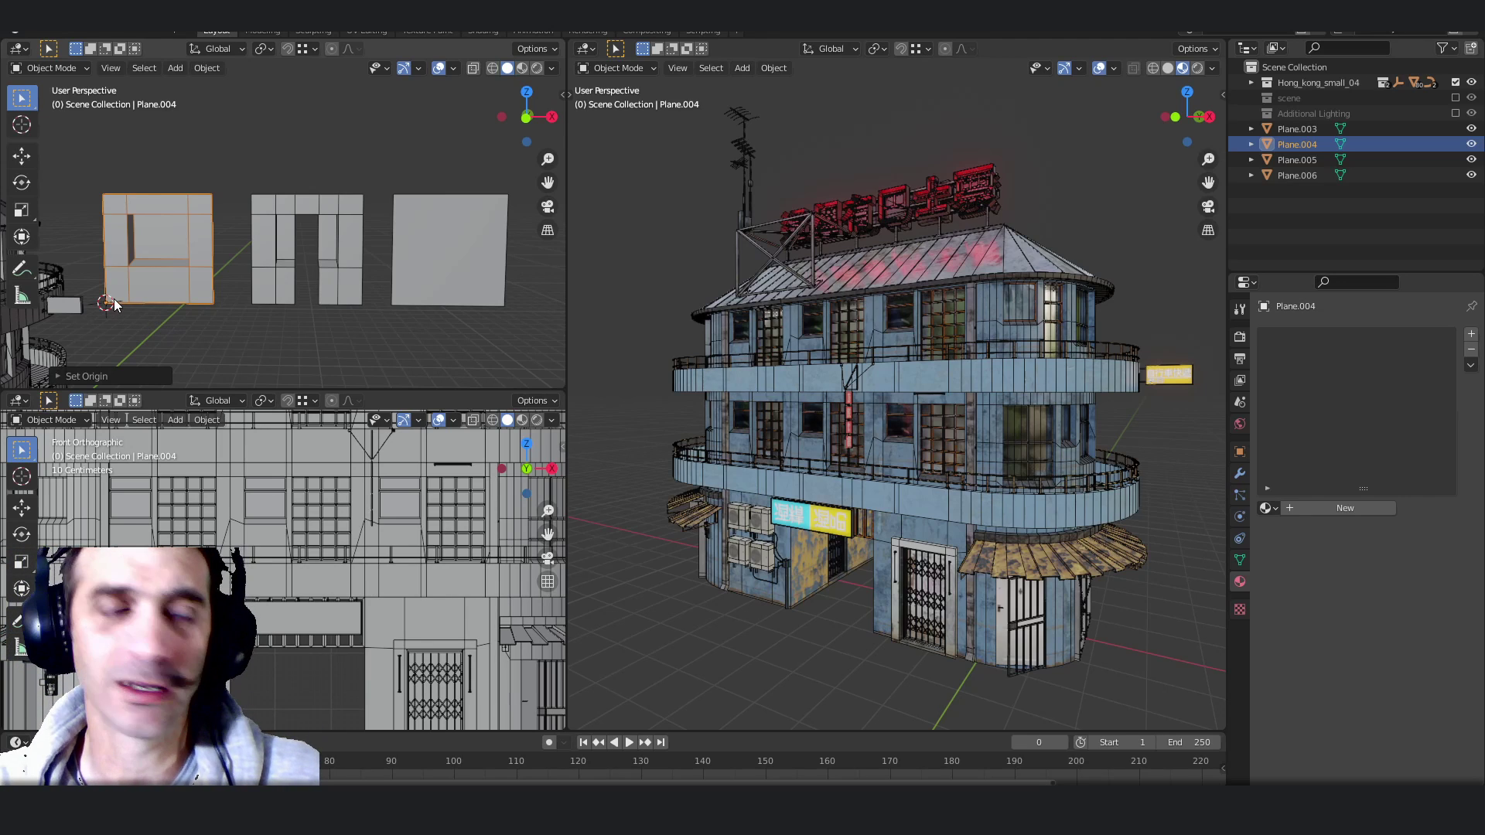
key("q")
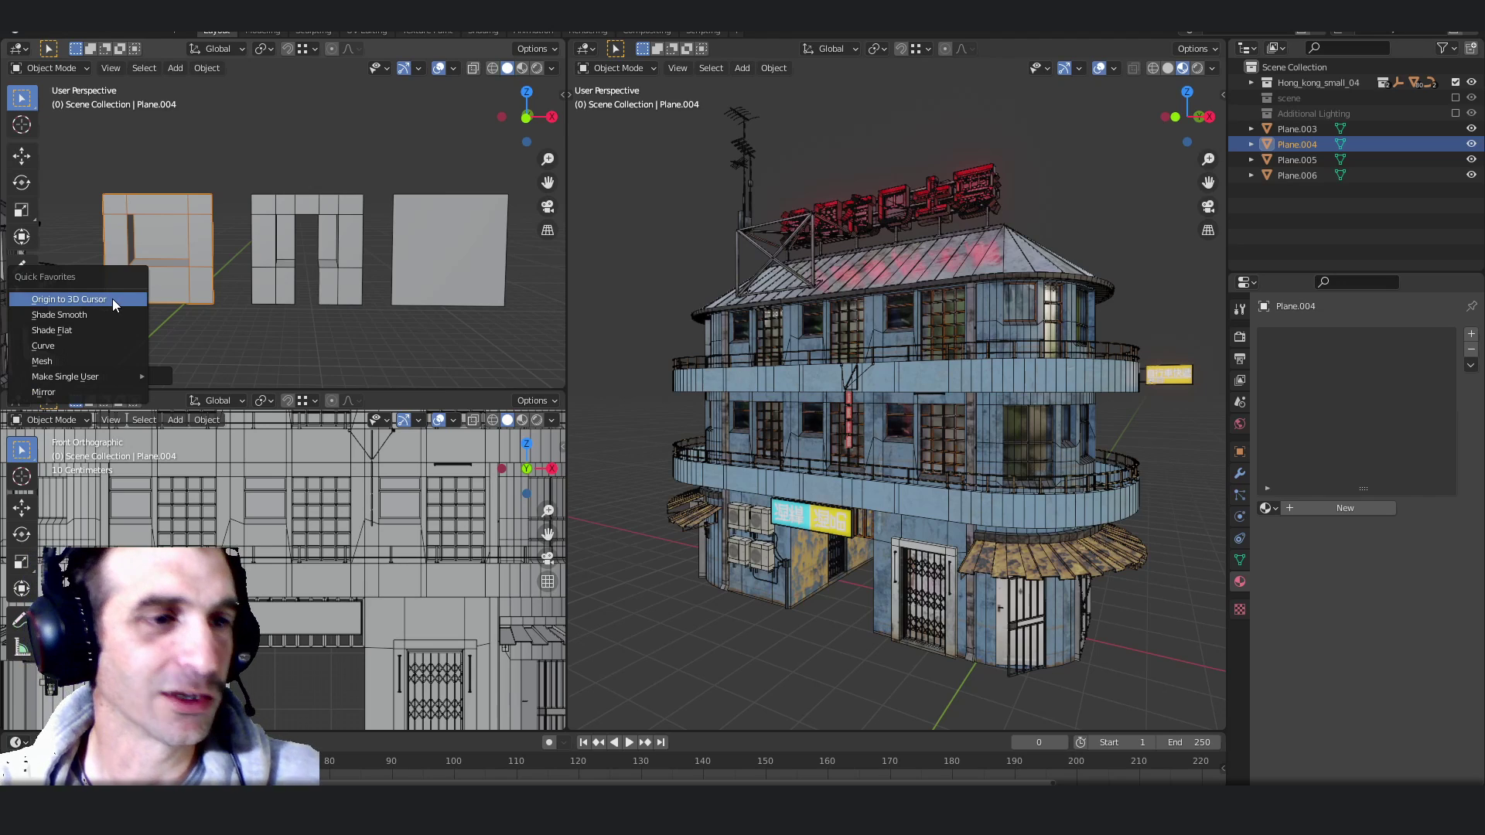
left_click(113, 299)
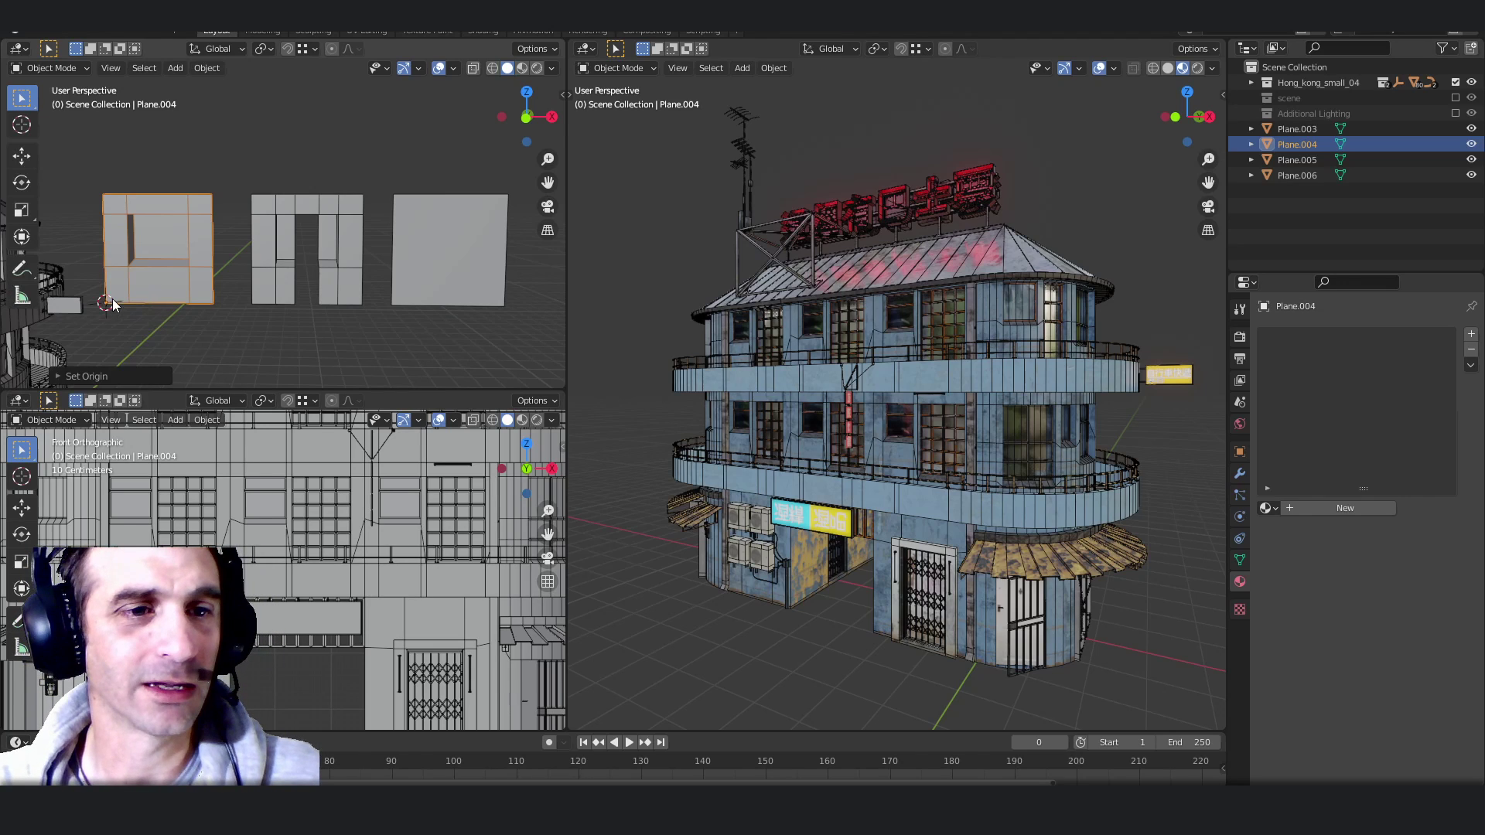
left_click(280, 298)
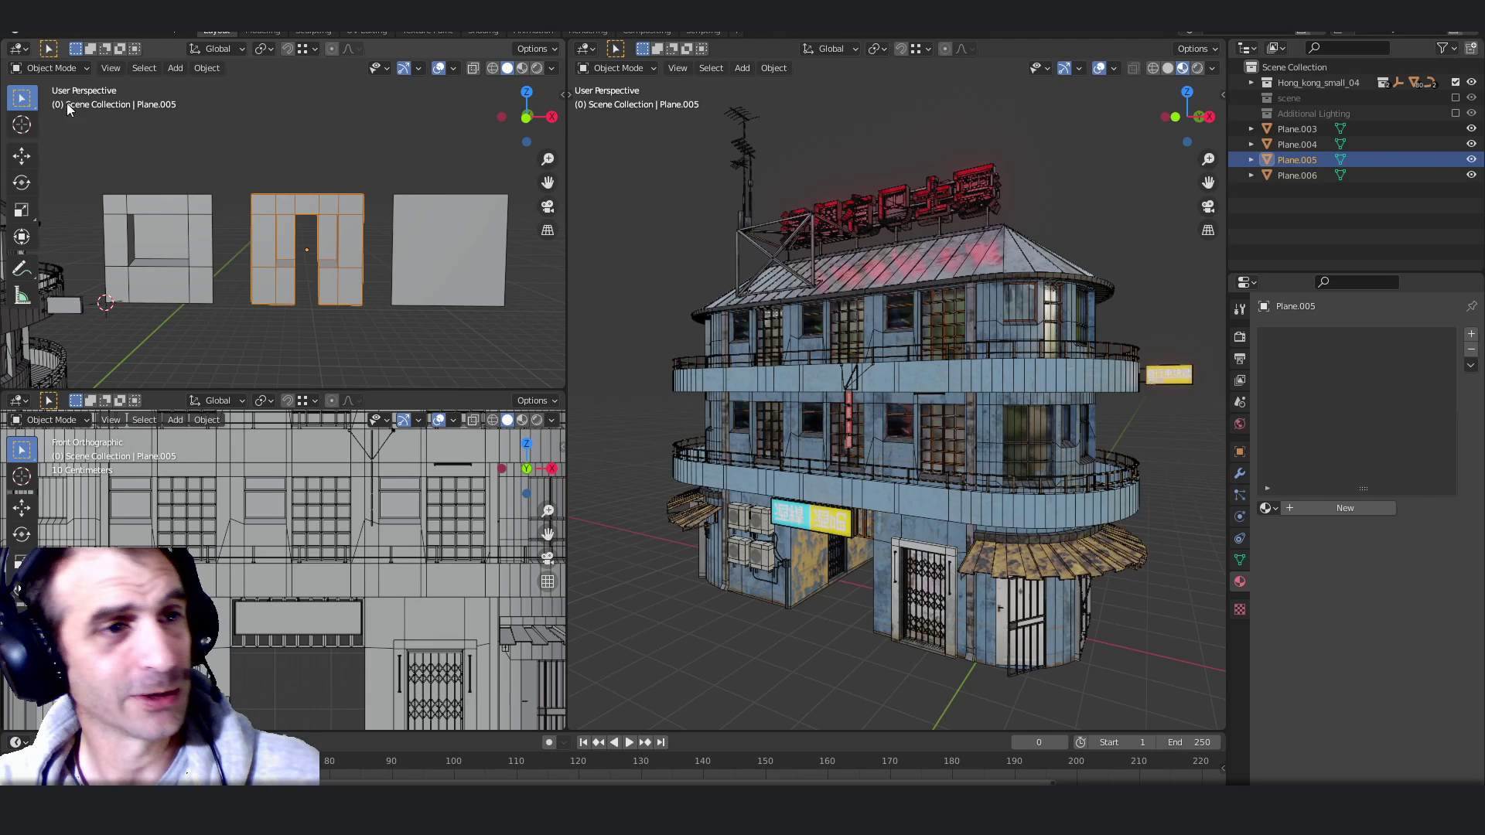
Step: In Preferences > Add-ons, search 'f2', confirm Mesh: F2 is enabled, then minimize Preferences
left_click(54, 34)
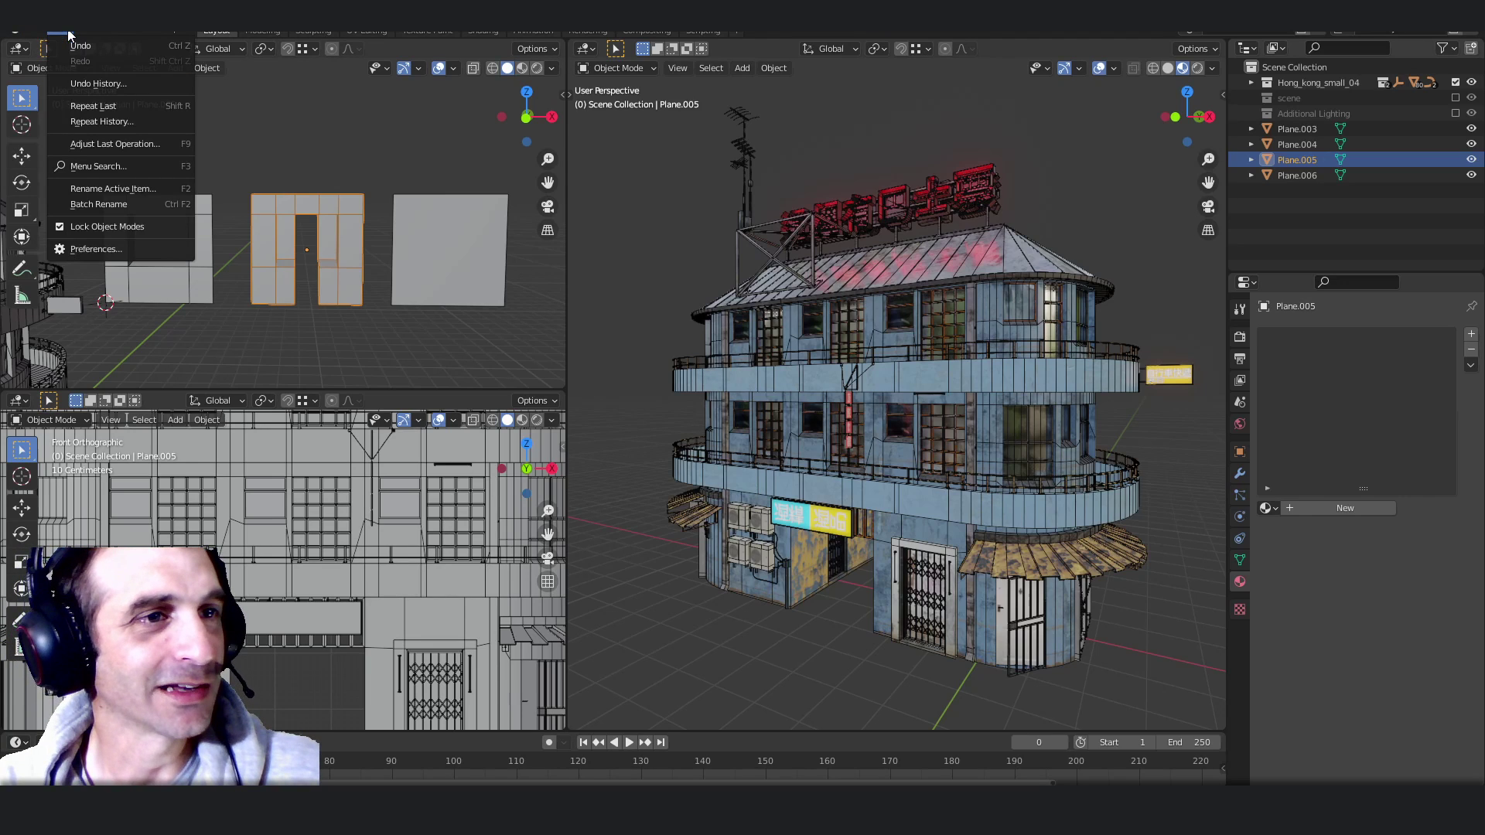
left_click(122, 252)
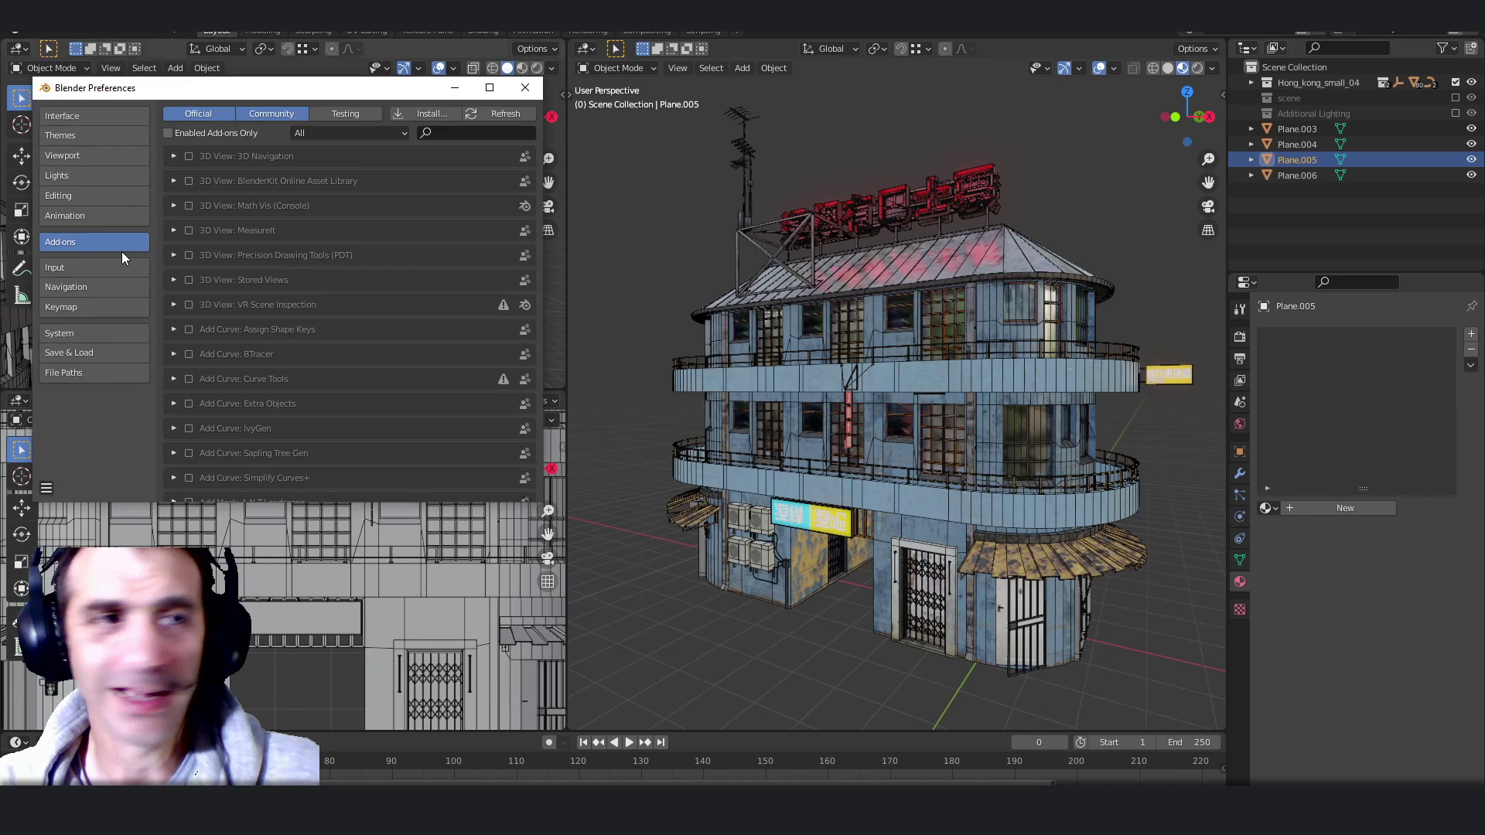
left_click(437, 133)
type("f2")
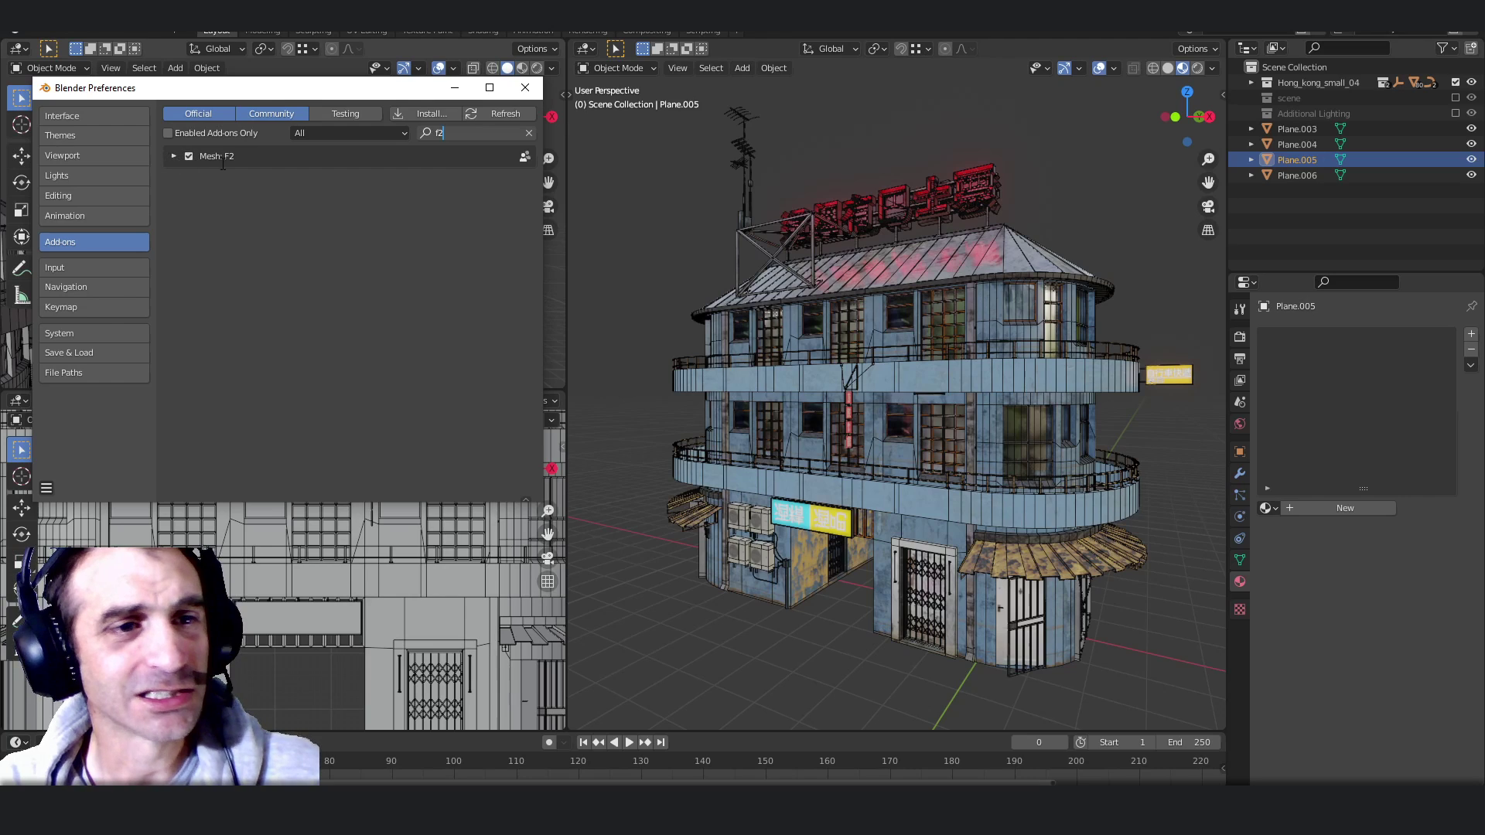
left_click(188, 158)
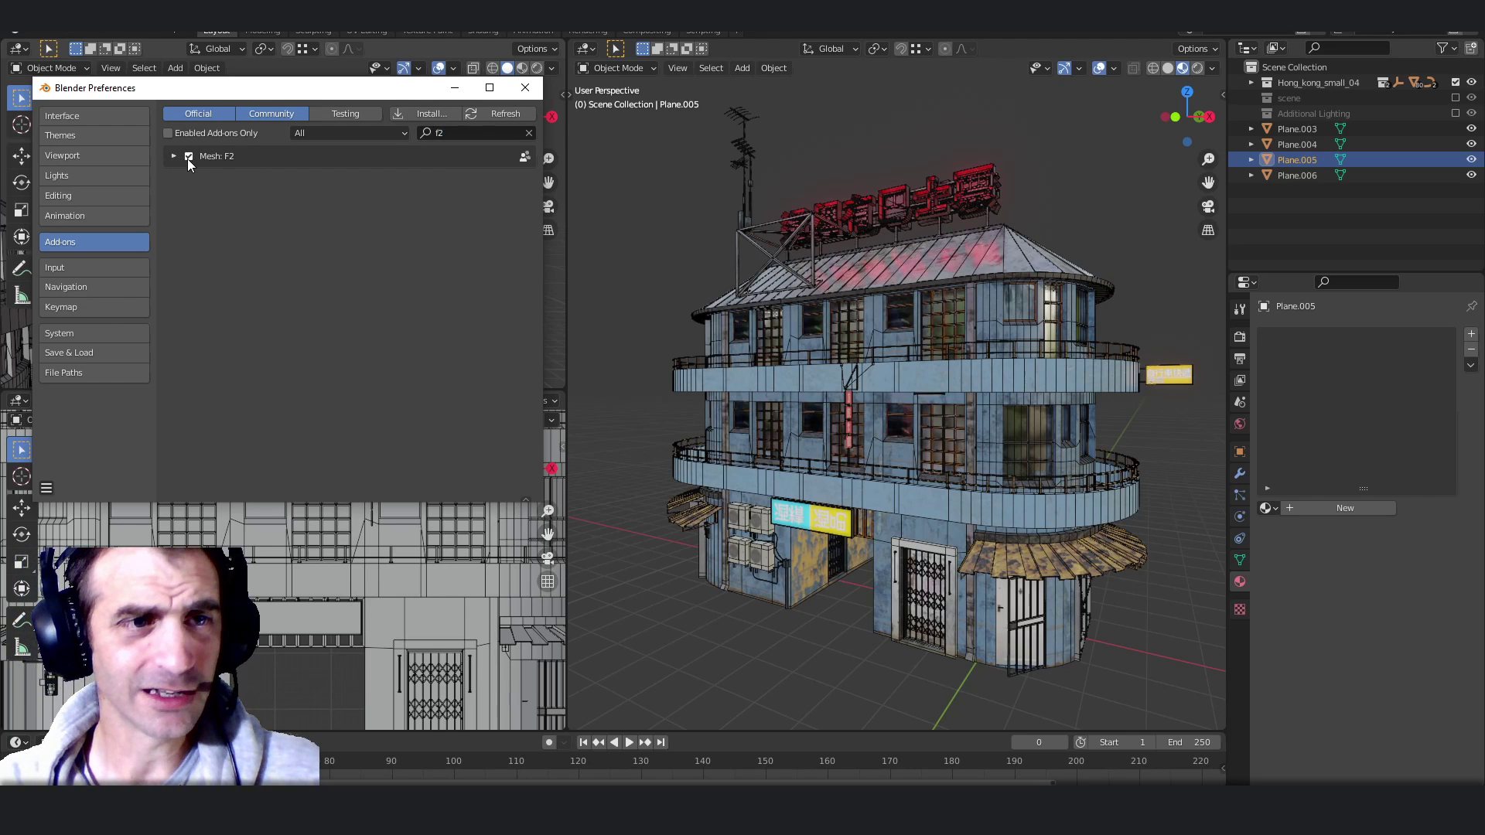
left_click(46, 488)
left_click(454, 87)
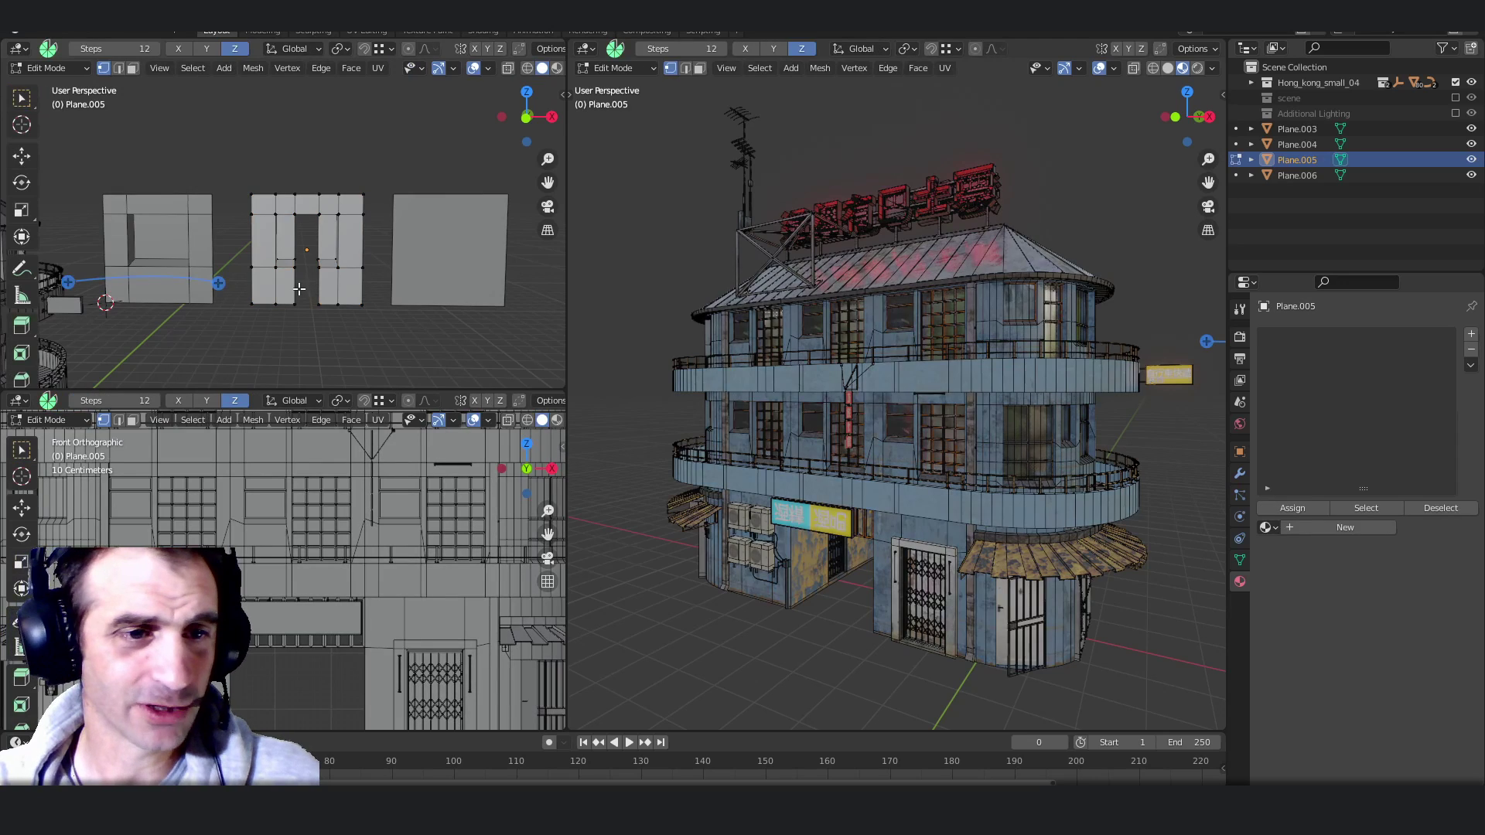
Step: In Plane.005's Edit Mode, switch to edge select and pick the arch's inner top edge
key("Tab")
middle_click_drag(308, 242, 313, 187)
scroll(313, 187, "up", 4)
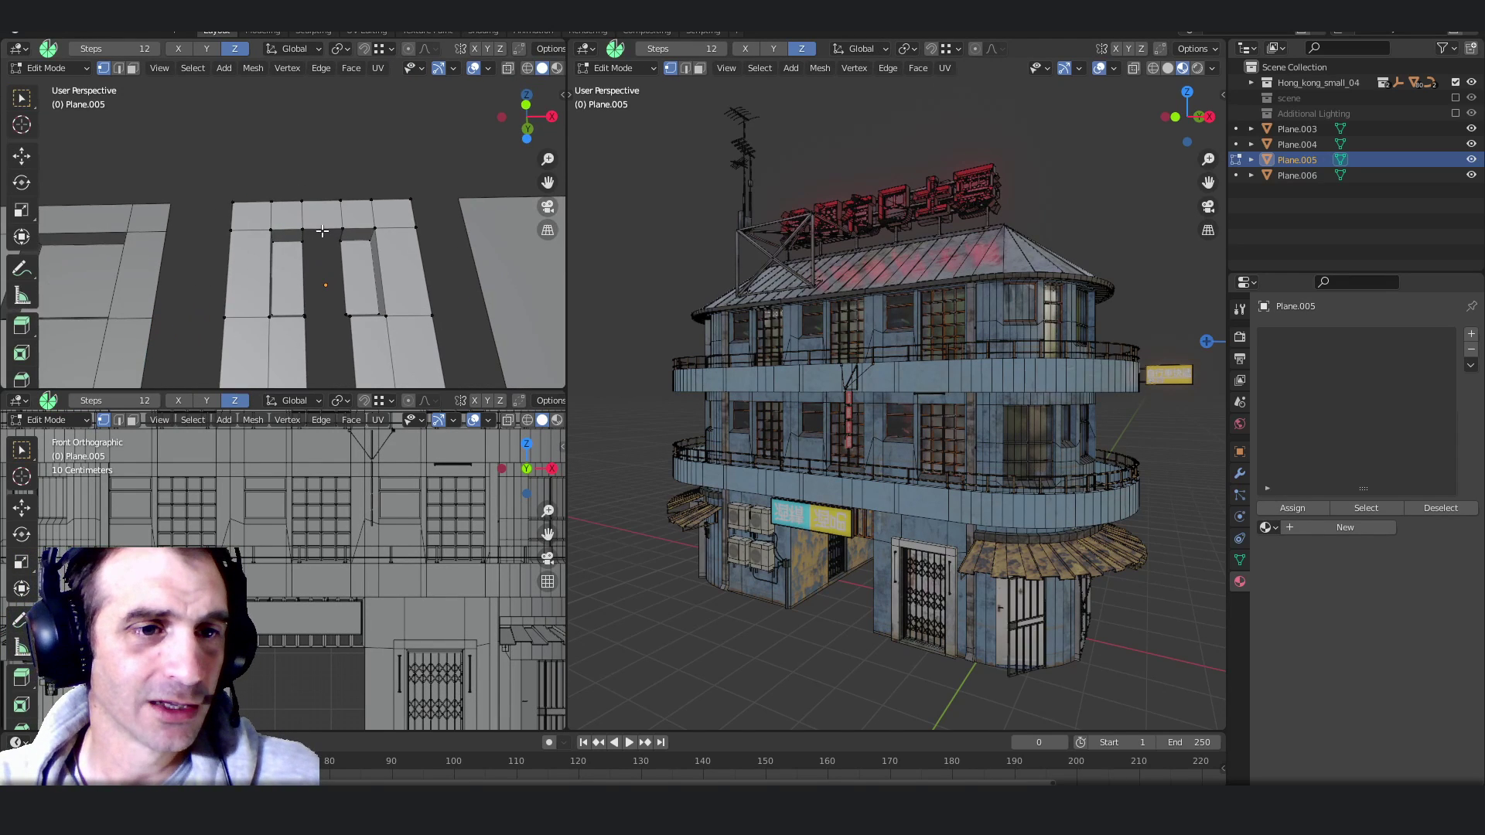
key("2")
scroll(319, 244, "down", 3)
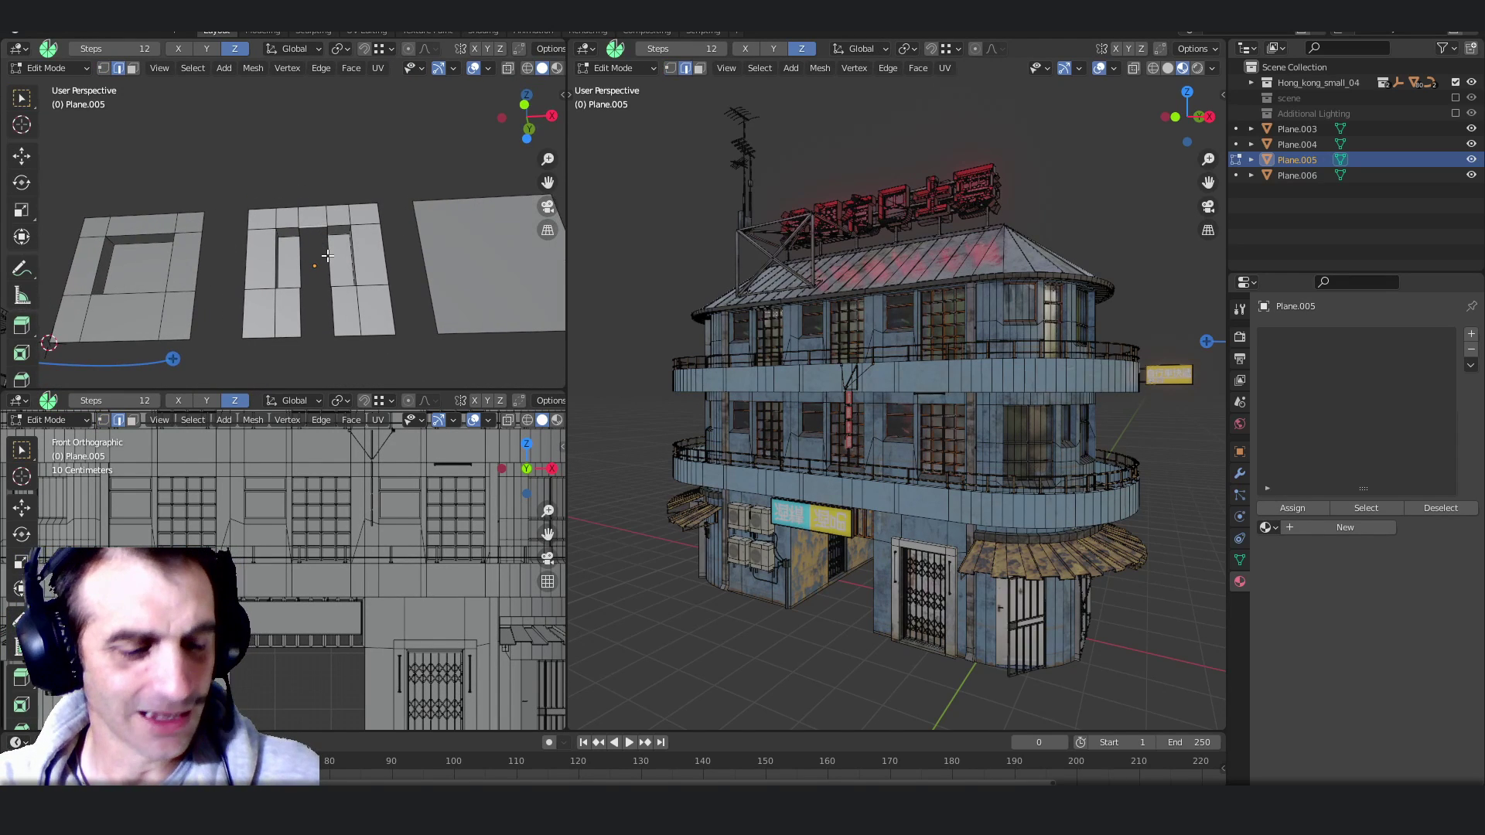
left_click(315, 231)
mouse_move(315, 231)
middle_mouse_down()
mouse_move(309, 306)
mouse_move(325, 243)
middle_mouse_up()
Step: Extrude the top edge down to close the arch opening, then return to Object Mode
key("e")
left_click(301, 309)
key("ctrl+z")
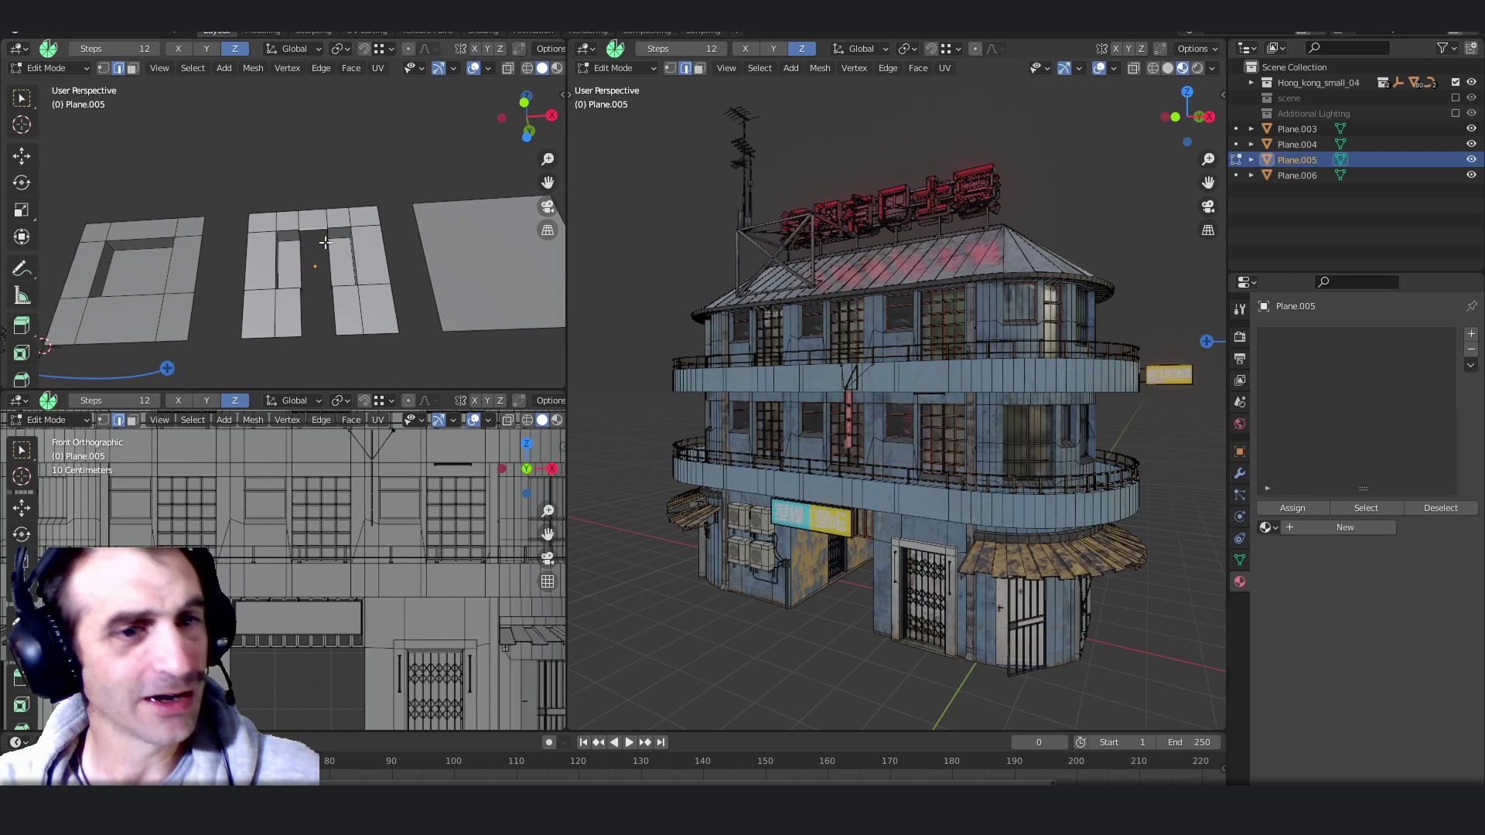
mouse_move(362, 241)
middle_mouse_down()
mouse_move(349, 303)
mouse_move(422, 270)
mouse_move(360, 270)
middle_mouse_up()
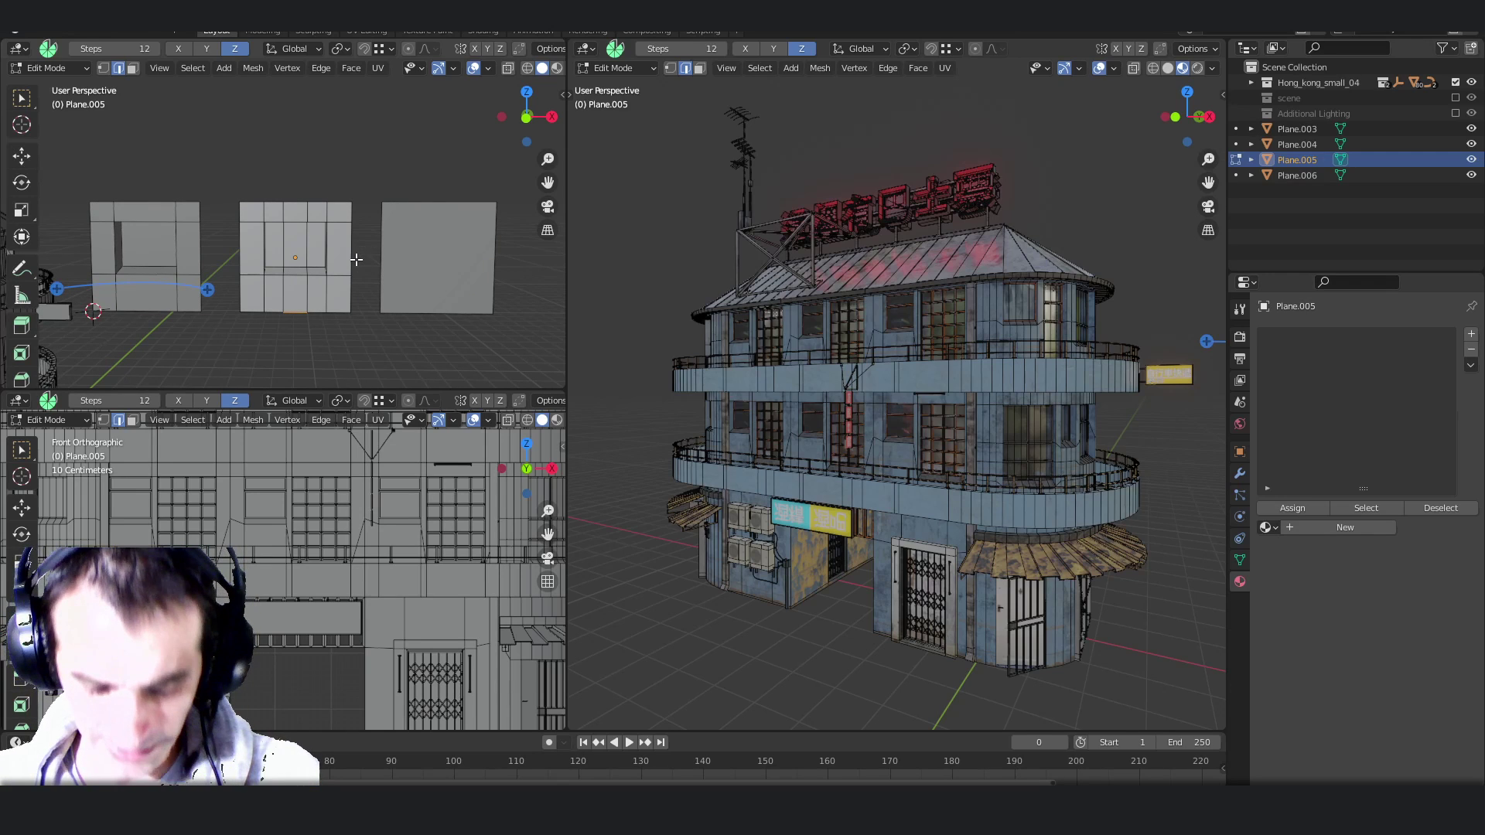
key("Tab")
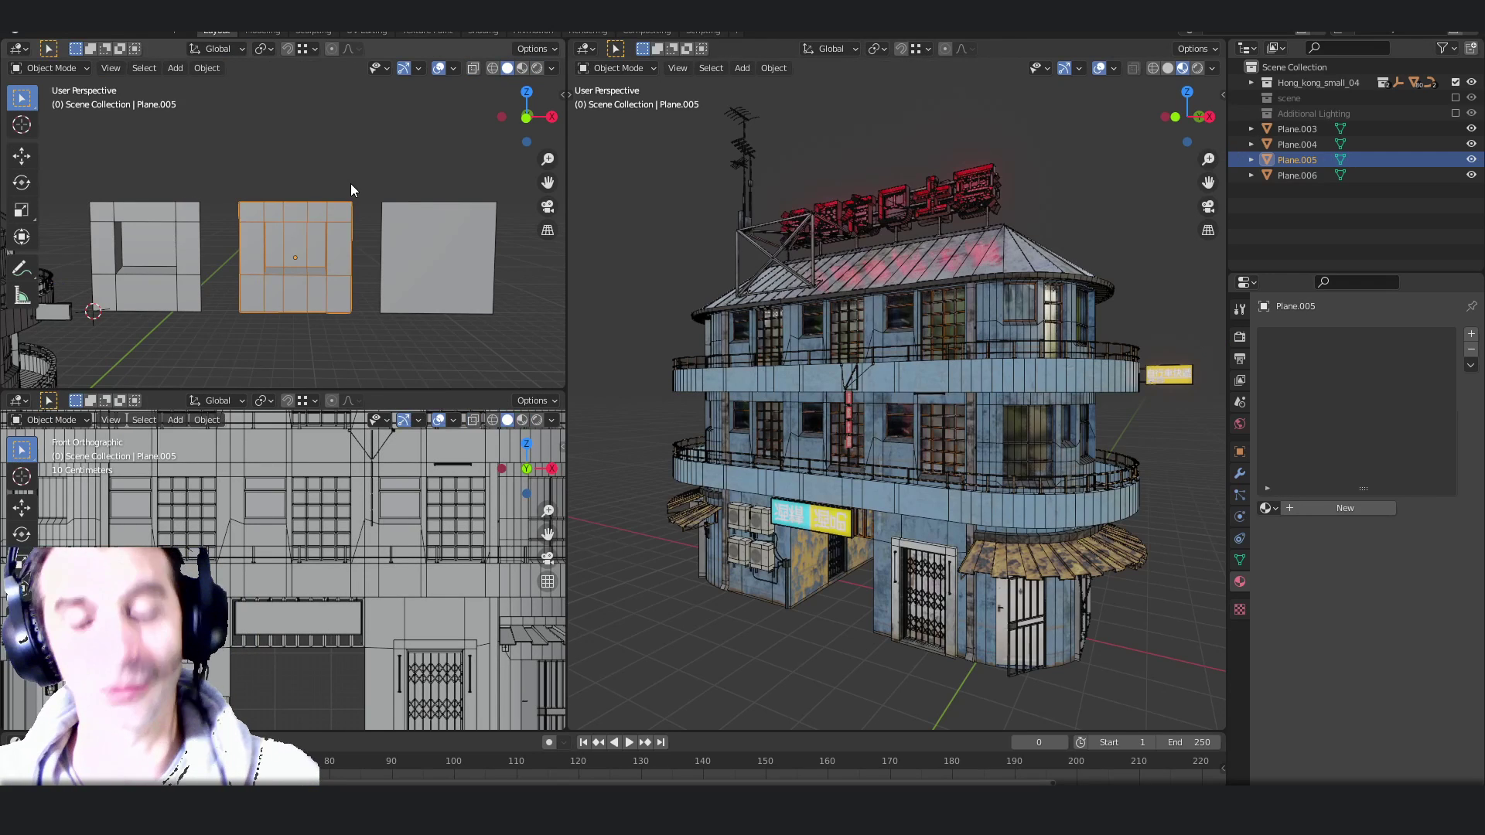